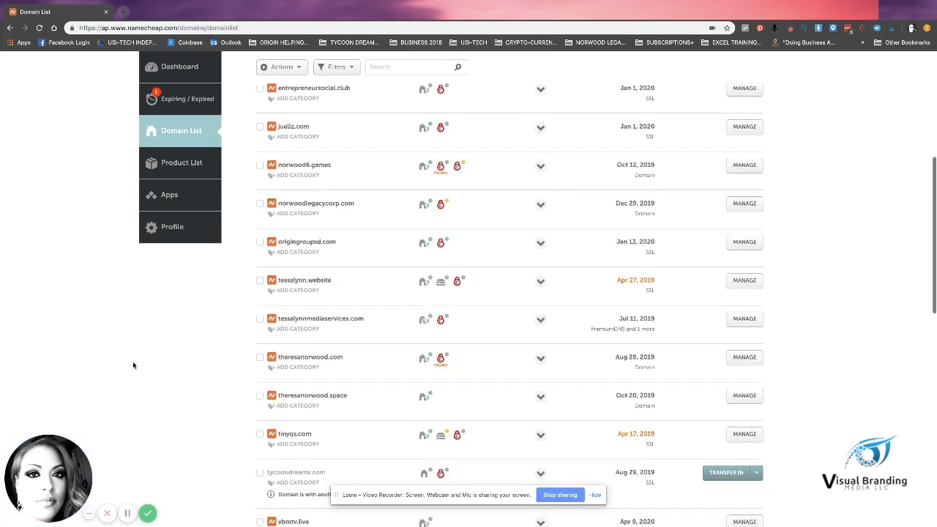
Step: Scroll the Namecheap domain list to the vbmtv.live row and highlight its name
scroll(125, 365, "up", 3)
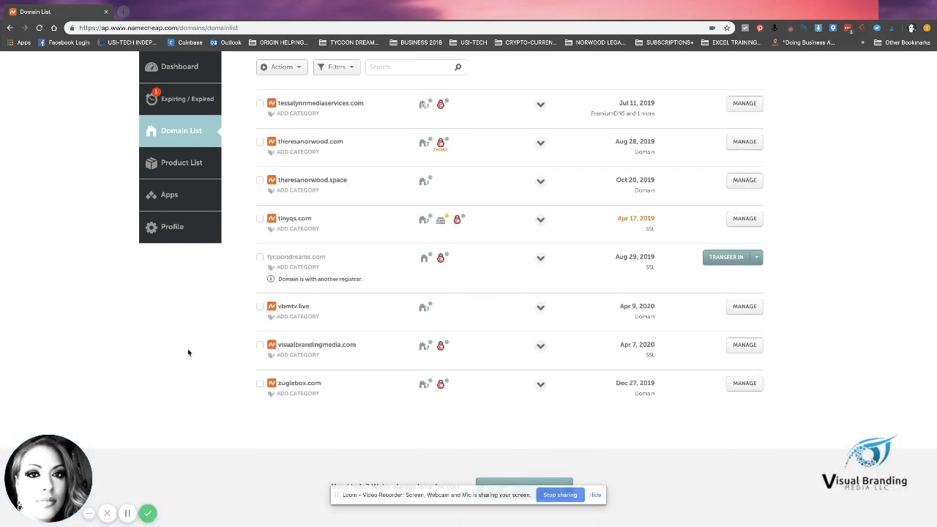
scroll(189, 351, "up", 1)
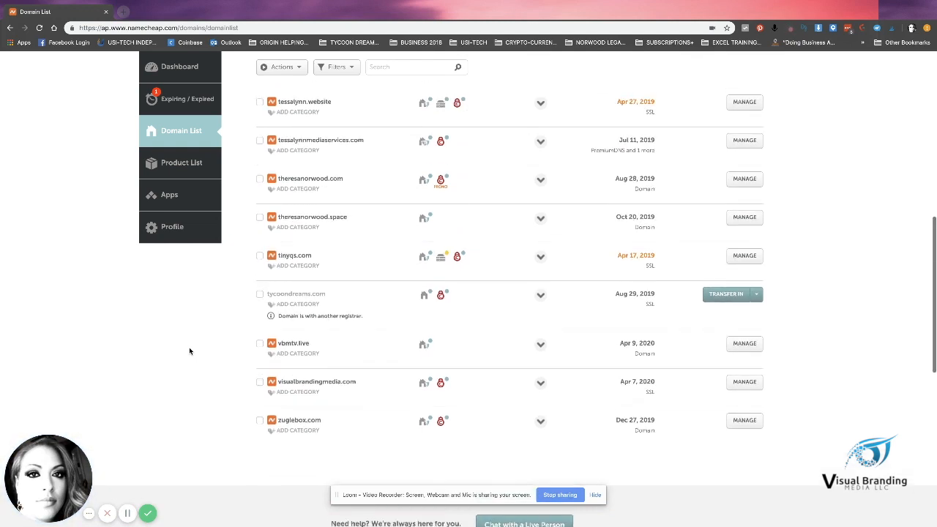
scroll(189, 351, "up", 1)
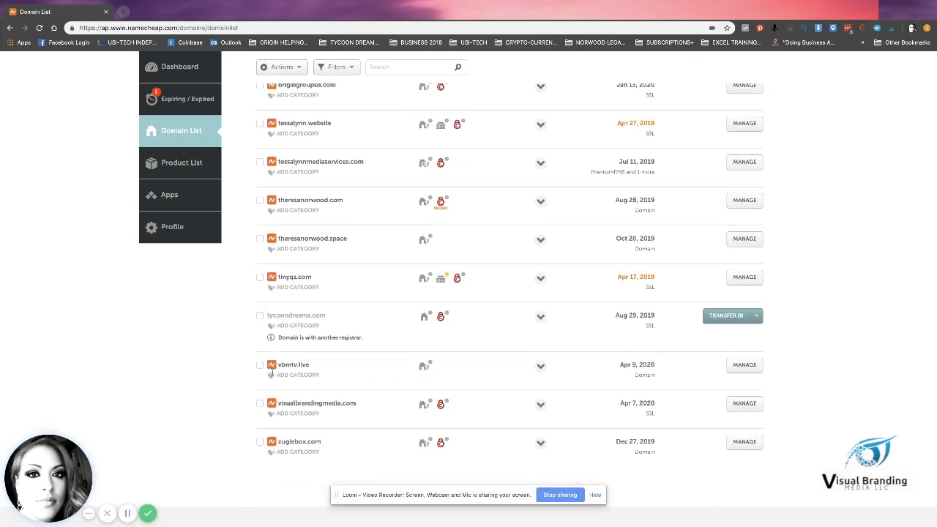
left_click_drag(279, 364, 303, 364)
Step: Confirm vbmtv.live keeps Namecheap Web Hosting DNS nameservers, then go back to the account dashboard
left_click(747, 368)
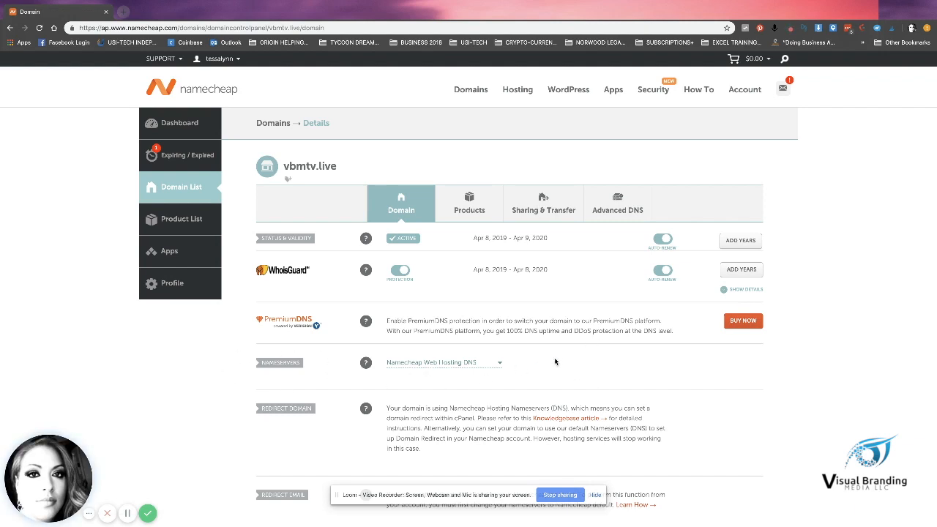
left_click(497, 364)
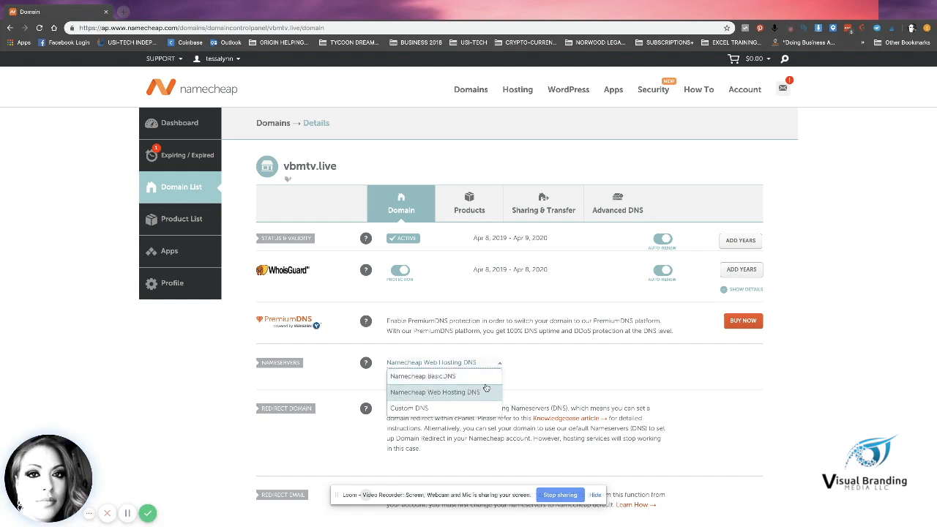
left_click(563, 384)
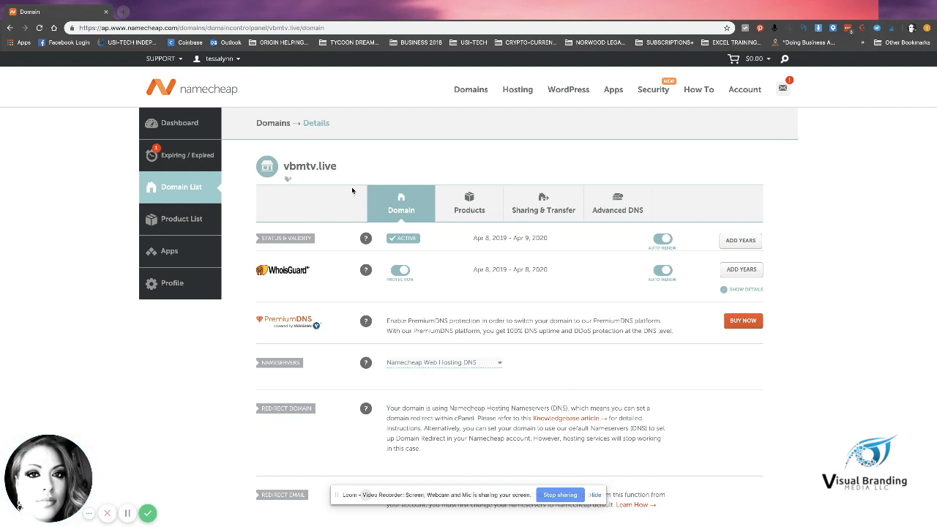
left_click(184, 124)
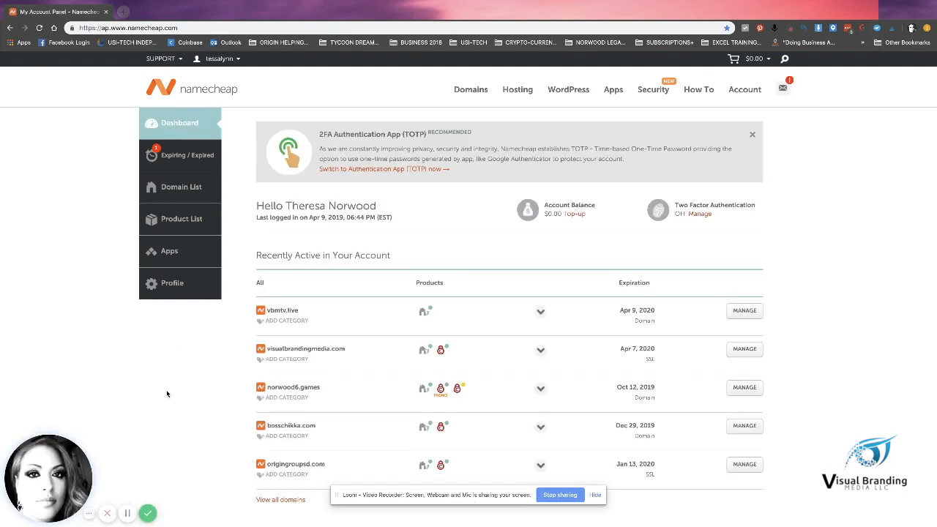
Step: In the full domain list, show the Stellar Plus hosting popover for tessalynn.website
left_click(267, 500)
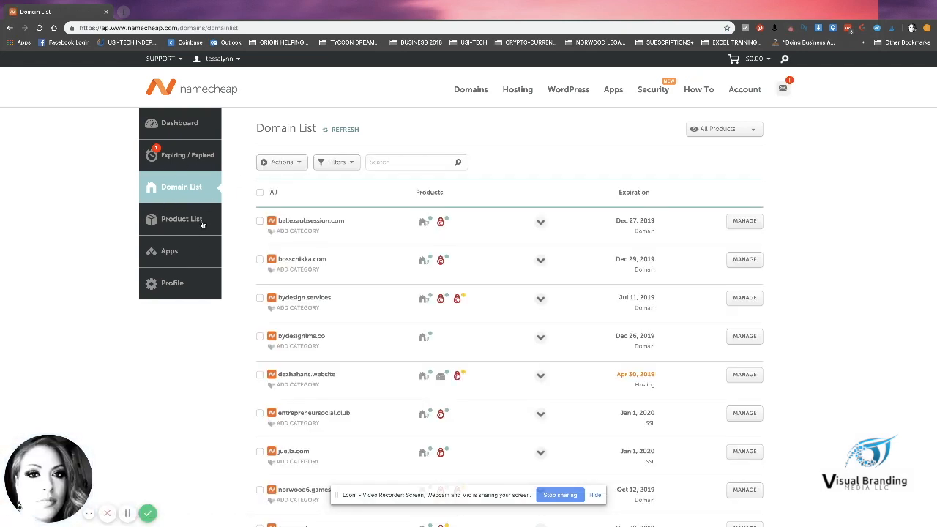
scroll(166, 402, "down", 2)
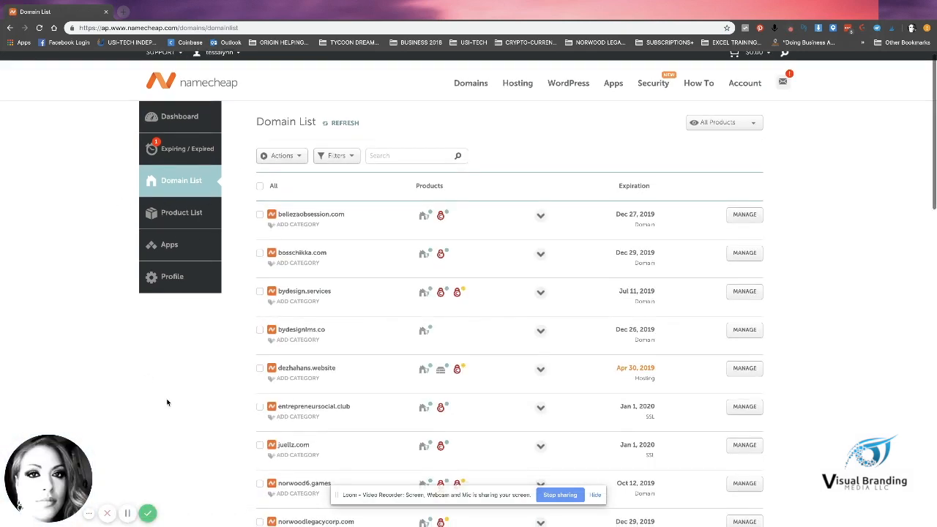
scroll(167, 403, "down", 5)
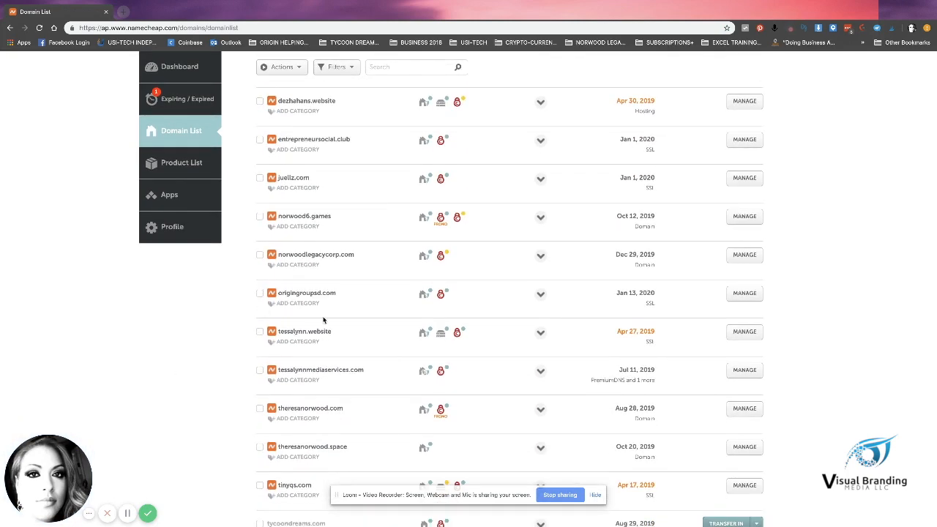
left_click_drag(276, 321, 344, 334)
left_click(344, 335)
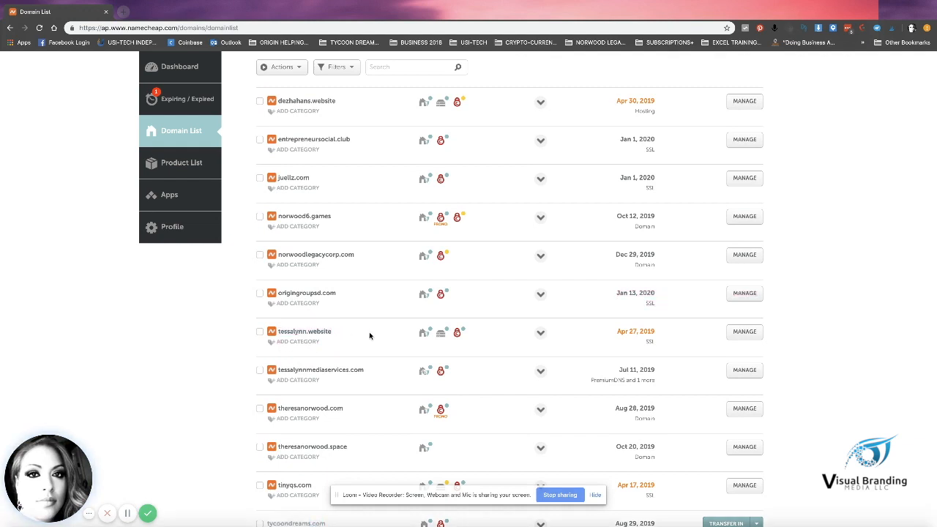
mouse_move(433, 342)
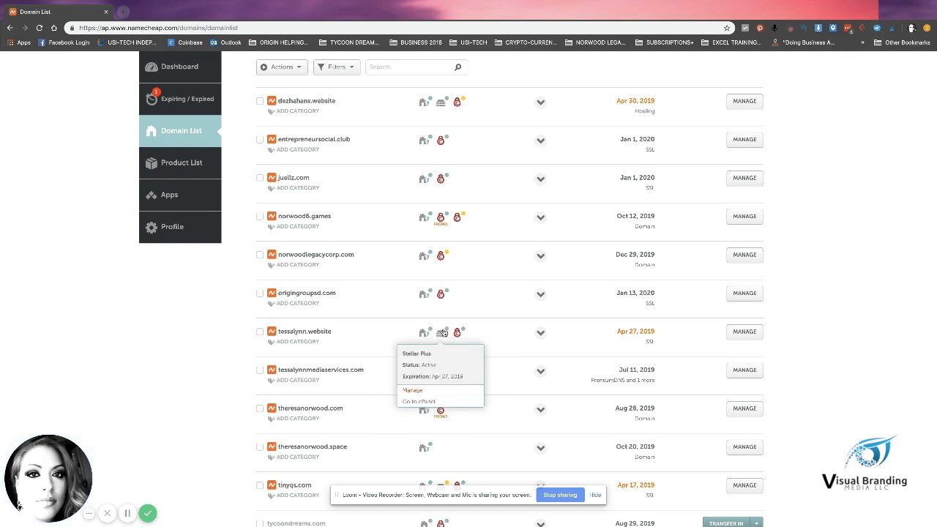
Step: Open cPanel for the Stellar Plus account and browse its home sections and statistics
left_click(419, 402)
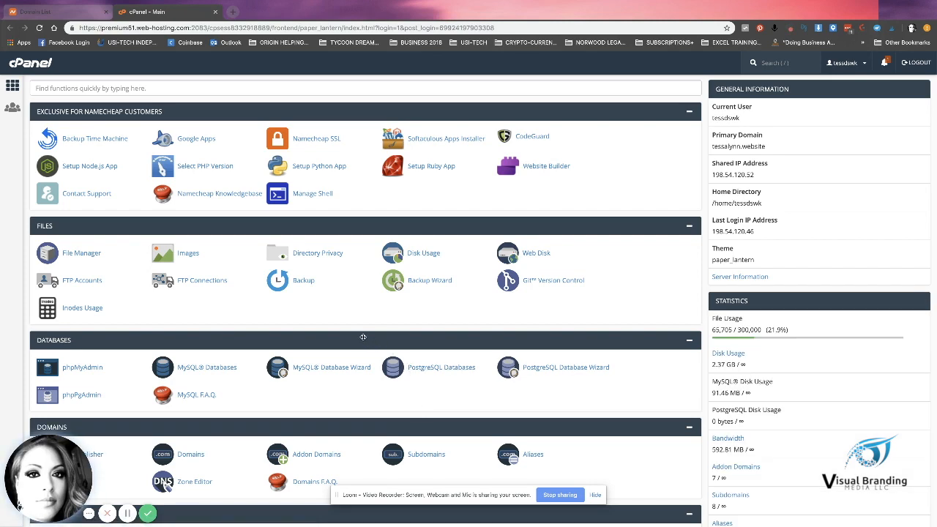
scroll(362, 336, "down", 3)
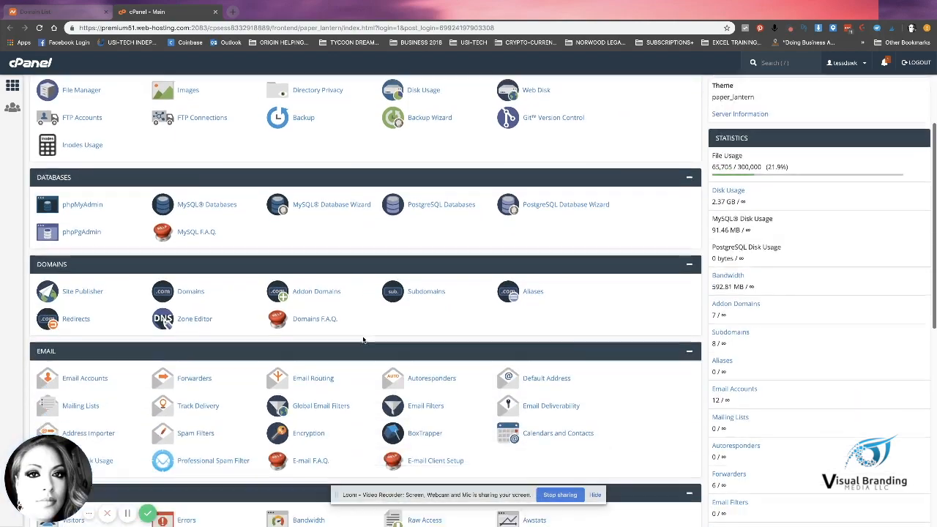
scroll(363, 339, "down", 3)
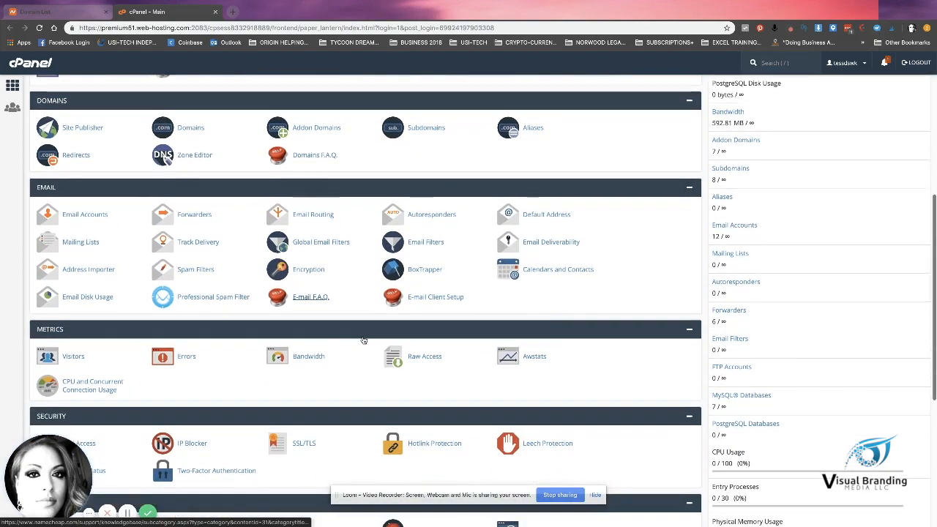
scroll(363, 339, "down", 2)
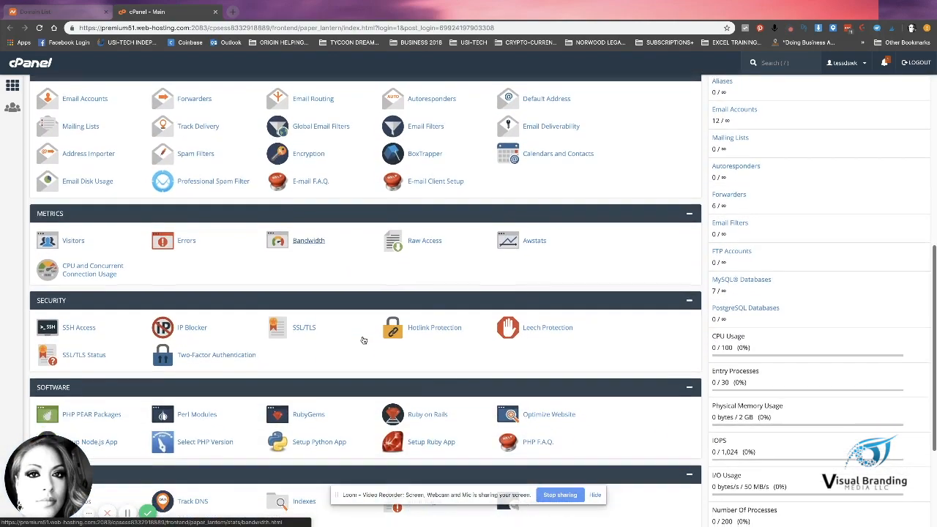
scroll(363, 340, "down", 3)
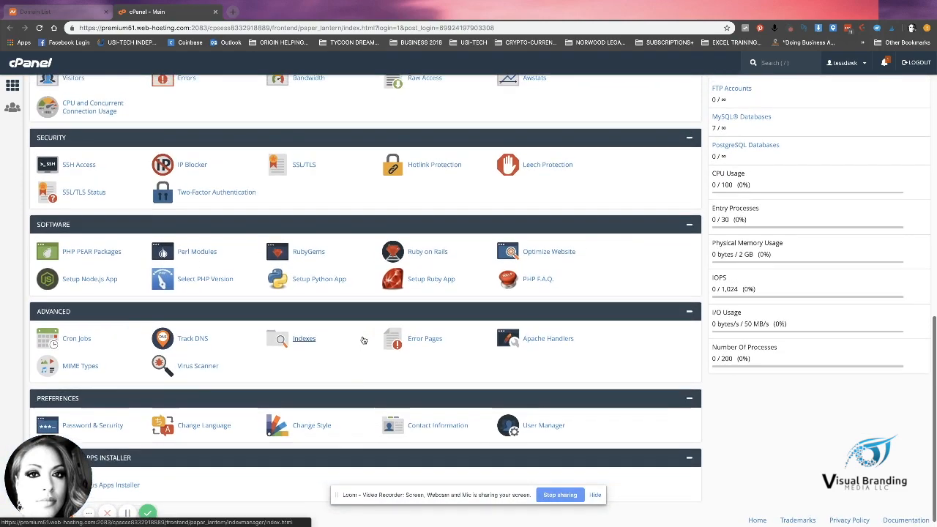
scroll(363, 340, "up", 6)
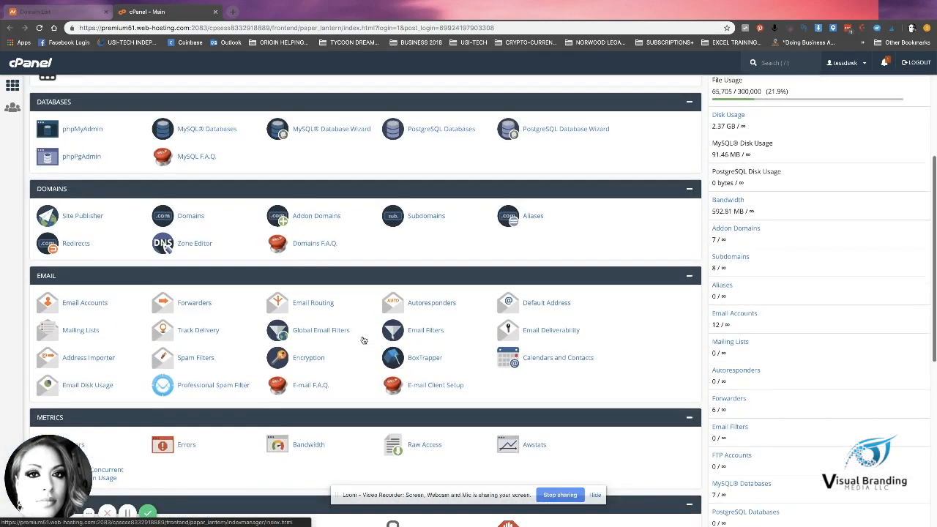
scroll(363, 340, "up", 1)
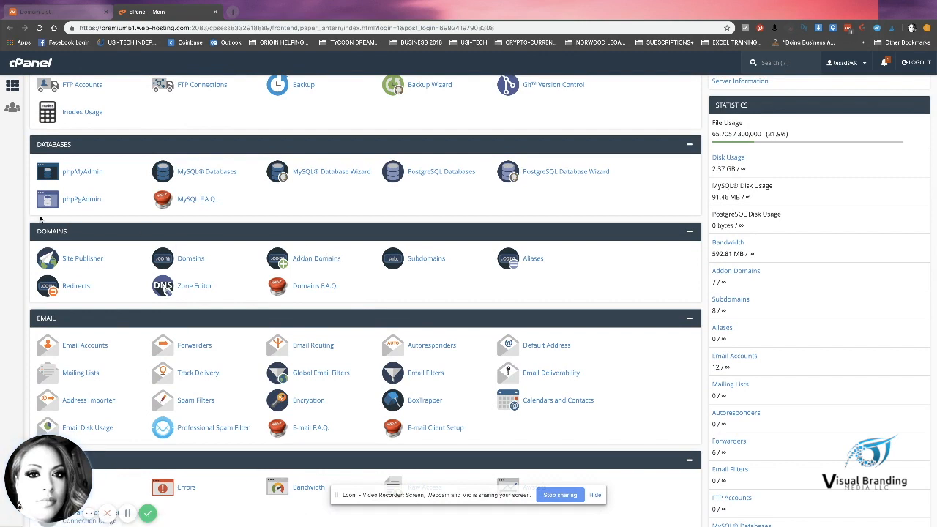
Step: Add addon domain vbmtv.live with auto-filled subdomain vbmtv and document root vbmtv.live
left_click(323, 264)
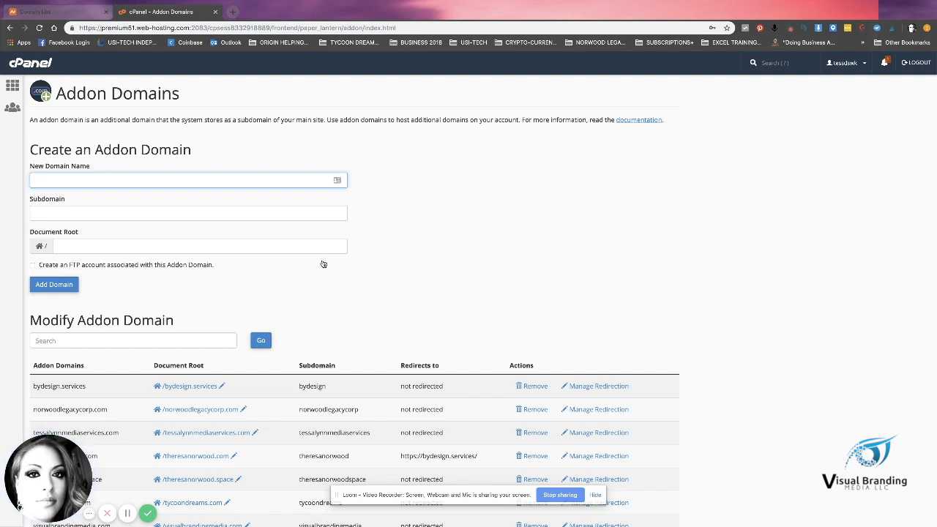
type("vbm")
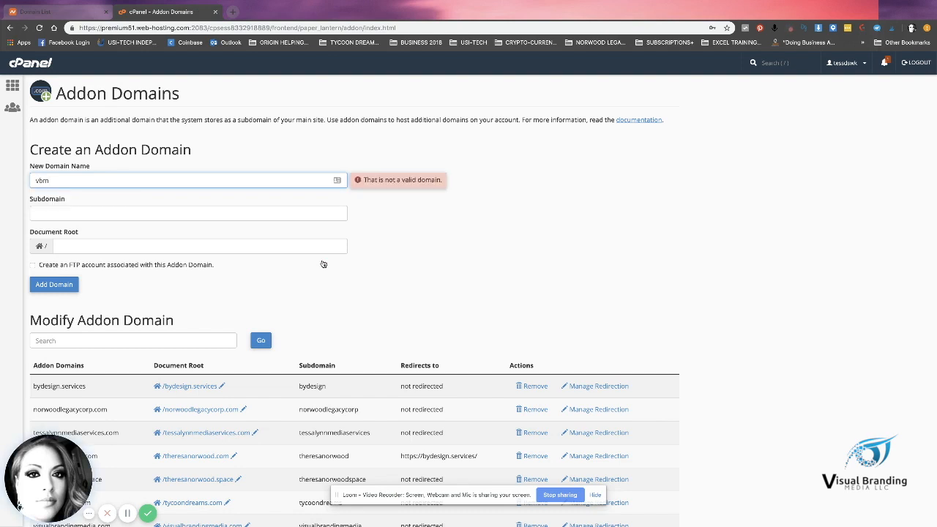
type("tv.live")
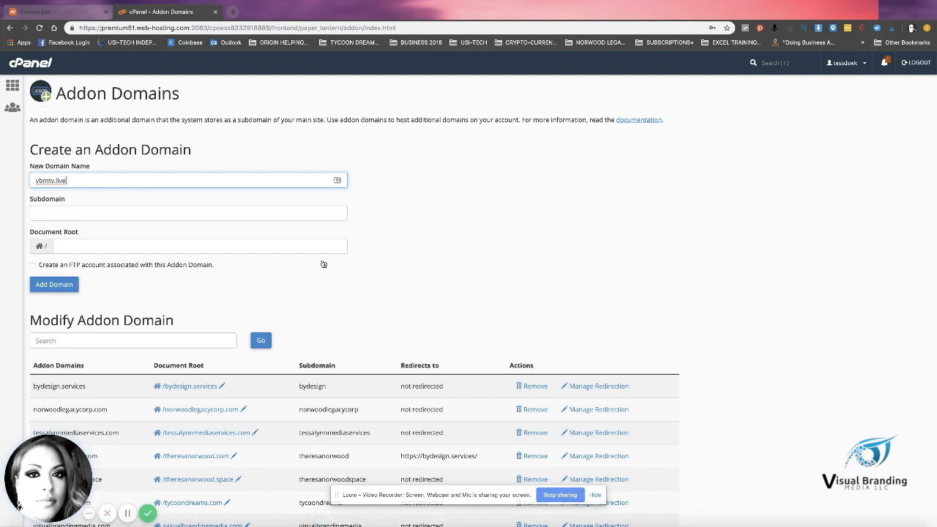
key("Tab")
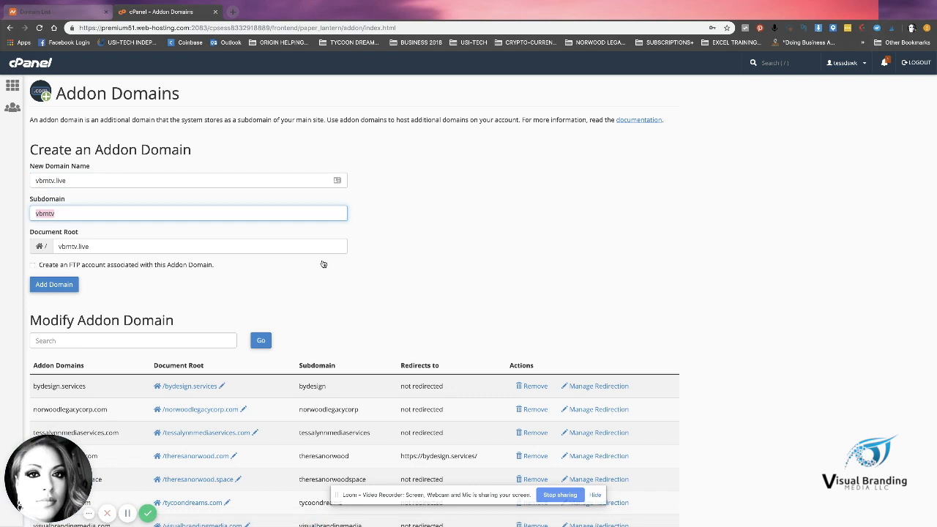
key("Tab")
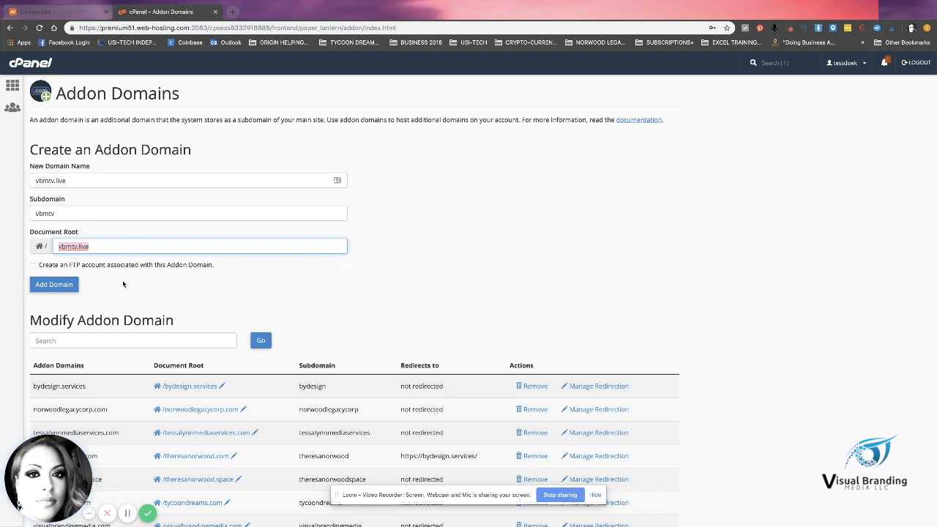
left_click(52, 285)
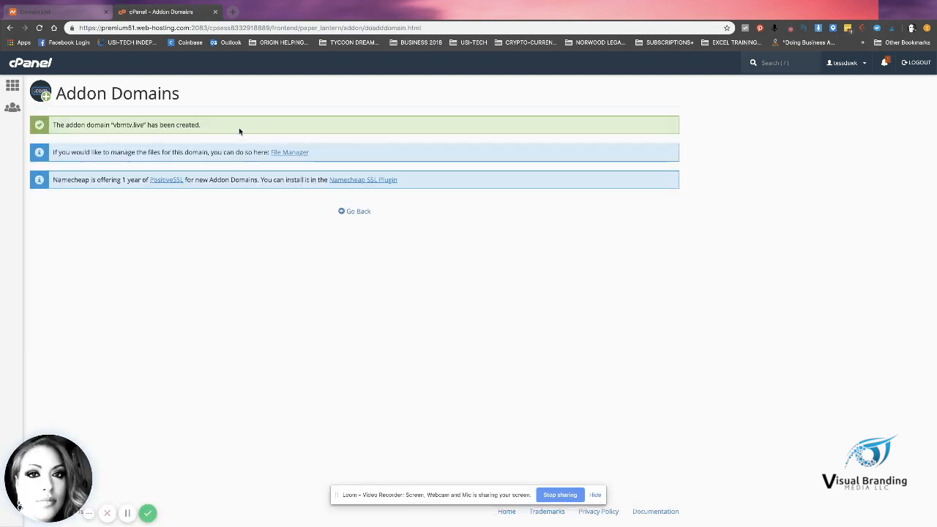
Step: Go back and check the Modify Addon Domain table lists vbmtv.live at /vbmtv.live
left_click(364, 213)
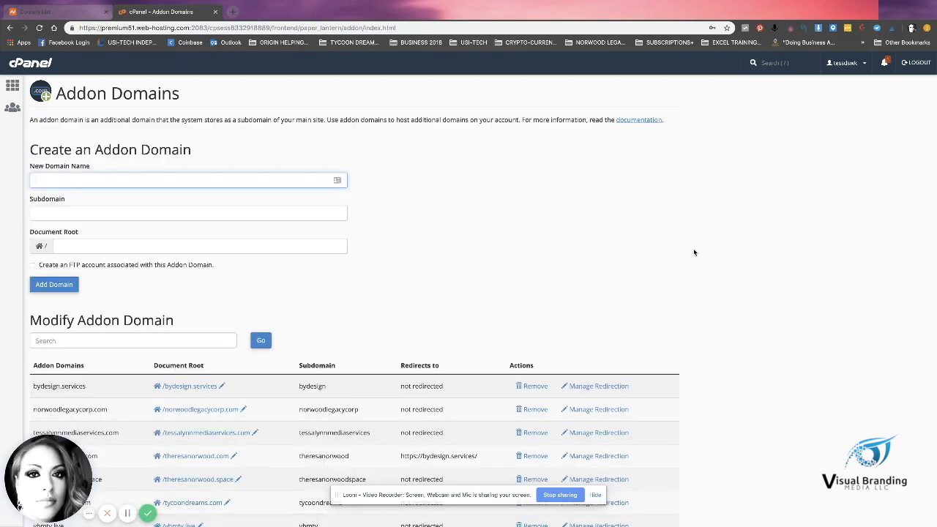
scroll(693, 248, "down", 2)
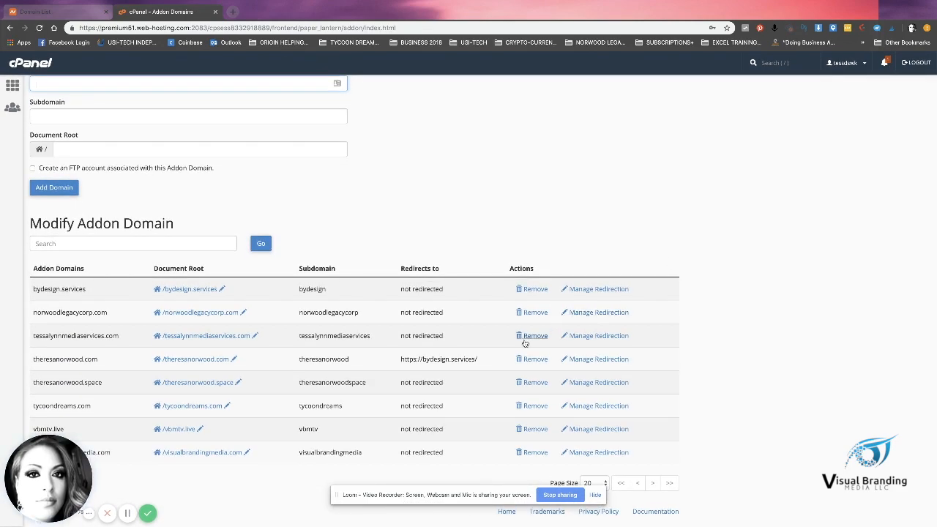
left_click_drag(77, 478, 854, 469)
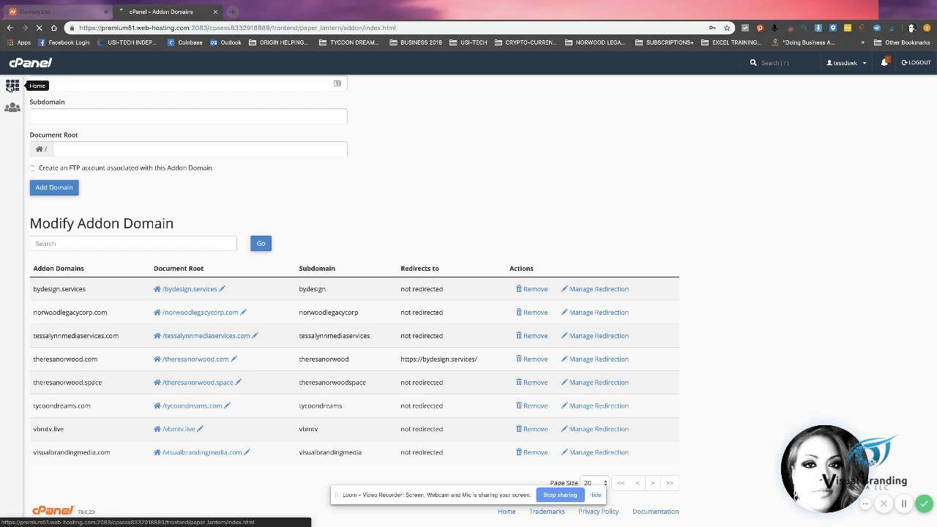
Step: From cPanel home, open Namecheap SSL and locate the free PositiveSSL row for vbmtv.live
left_click(11, 85)
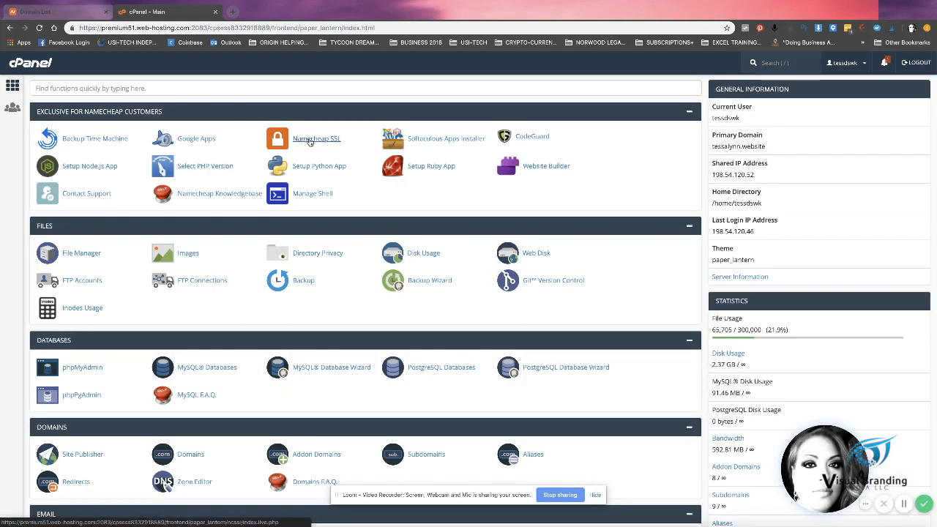
left_click(309, 142)
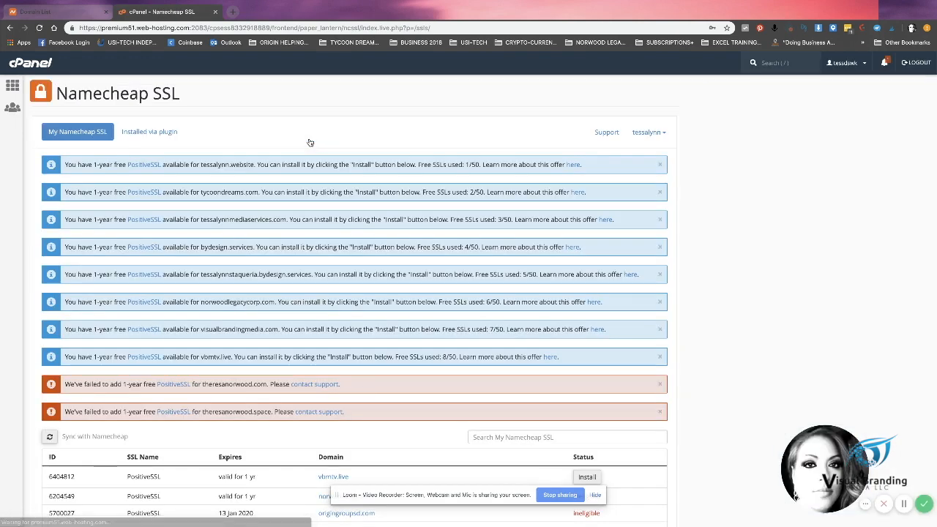
scroll(310, 142, "down", 3)
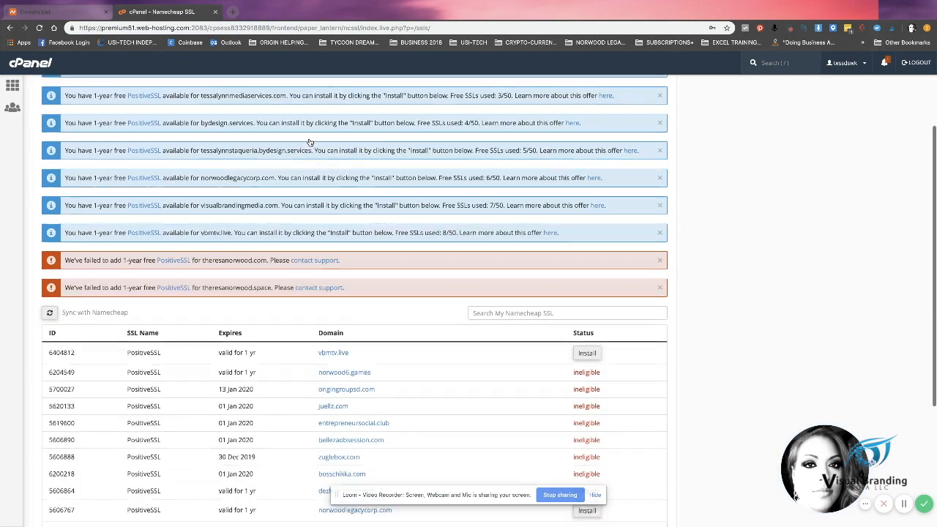
scroll(310, 142, "down", 2)
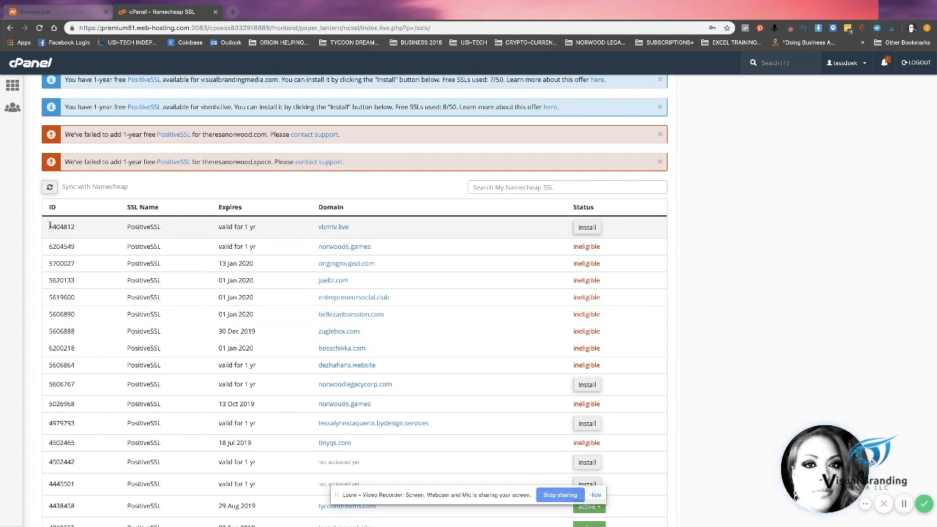
left_click_drag(49, 226, 261, 228)
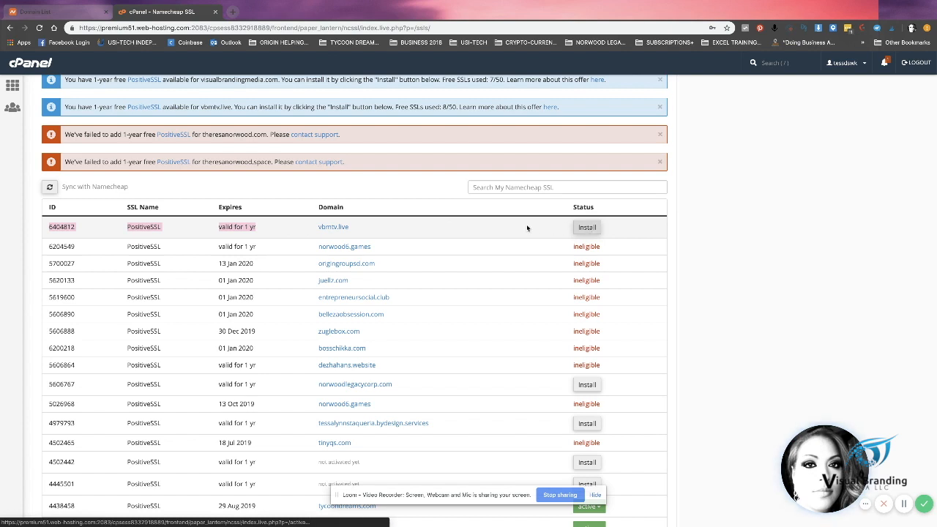
Step: Install the free PositiveSSL on vbmtv.live, keeping the default admin e-mail
left_click(591, 228)
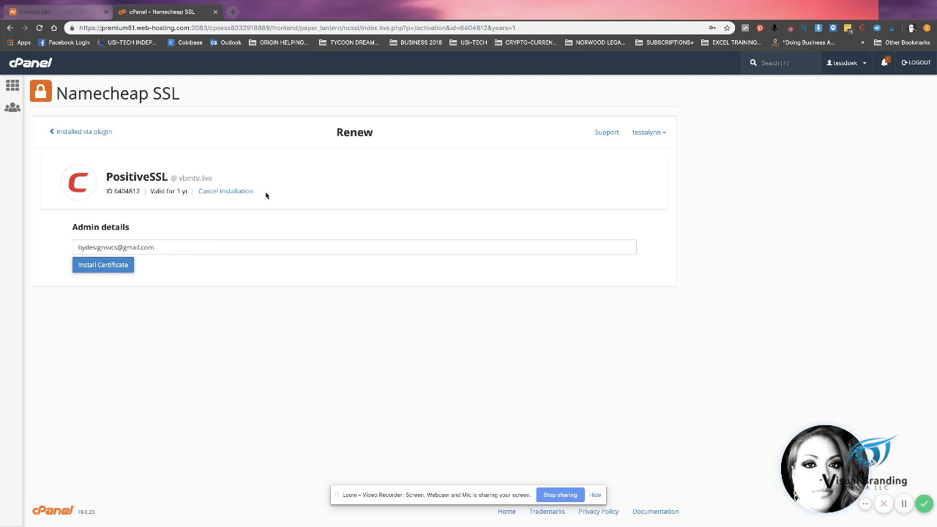
left_click(105, 265)
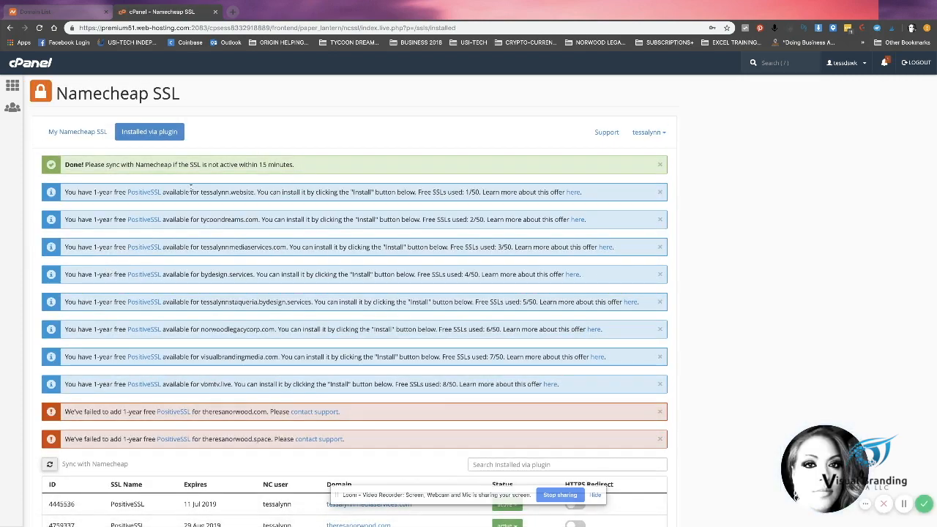
Step: Sync the installed SSL list with Namecheap, then return to the cPanel home page
scroll(197, 194, "down", 2)
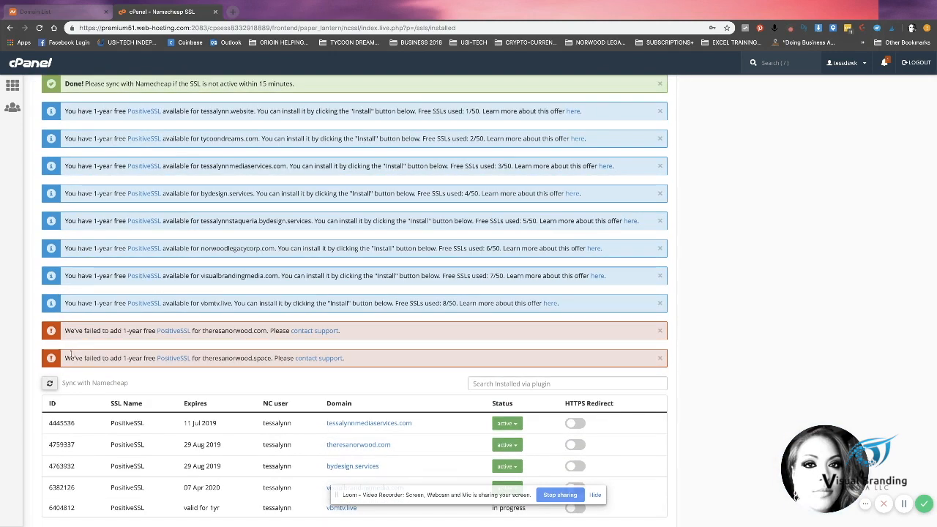
left_click(49, 384)
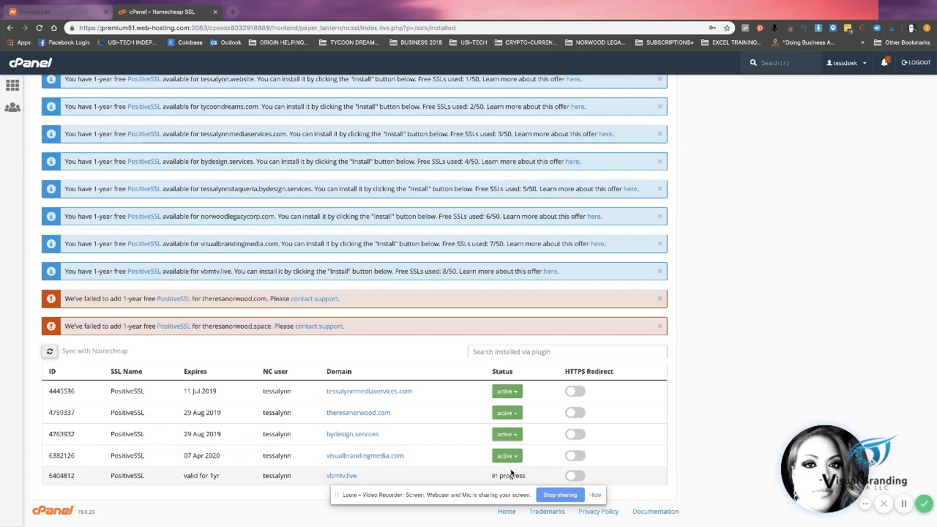
left_click(14, 87)
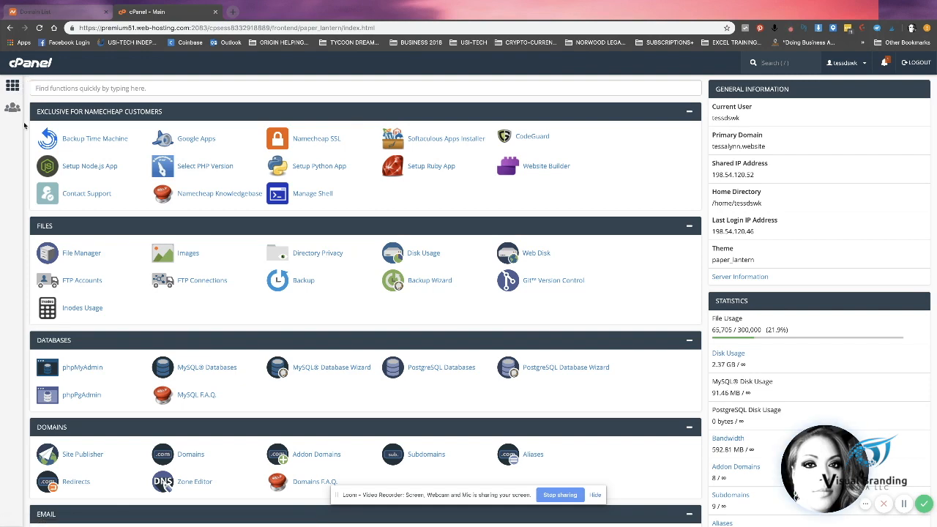
scroll(25, 126, "down", 3)
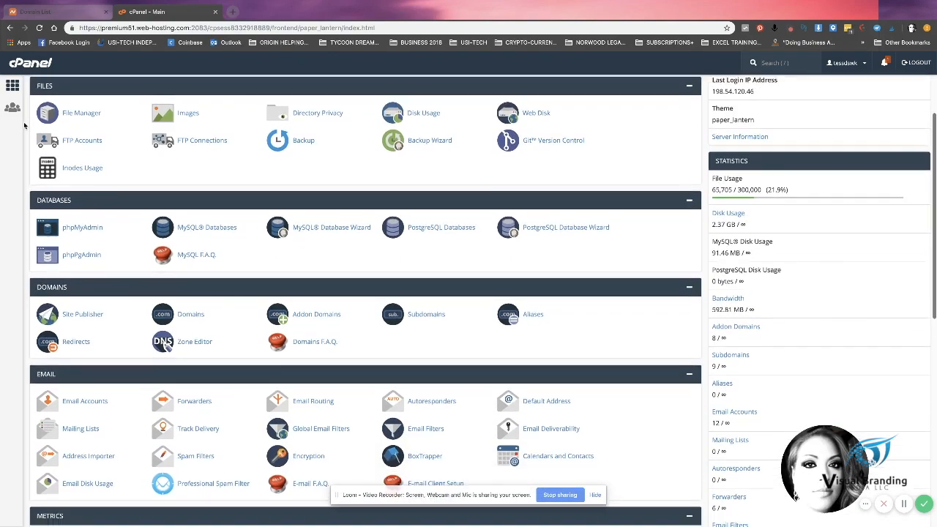
scroll(25, 126, "down", 3)
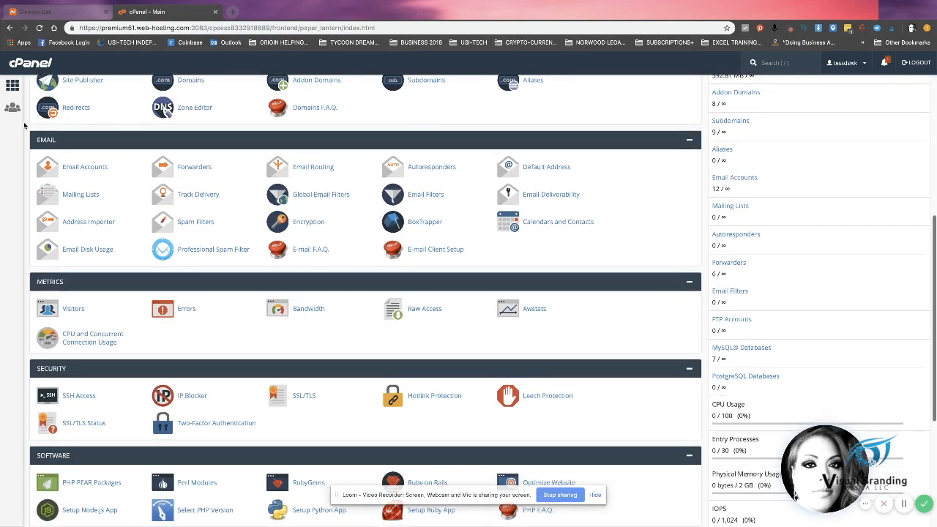
Step: Open SSL/TLS Status from Security and scroll to the vbmtv.live, www and mail entries
scroll(24, 126, "down", 2)
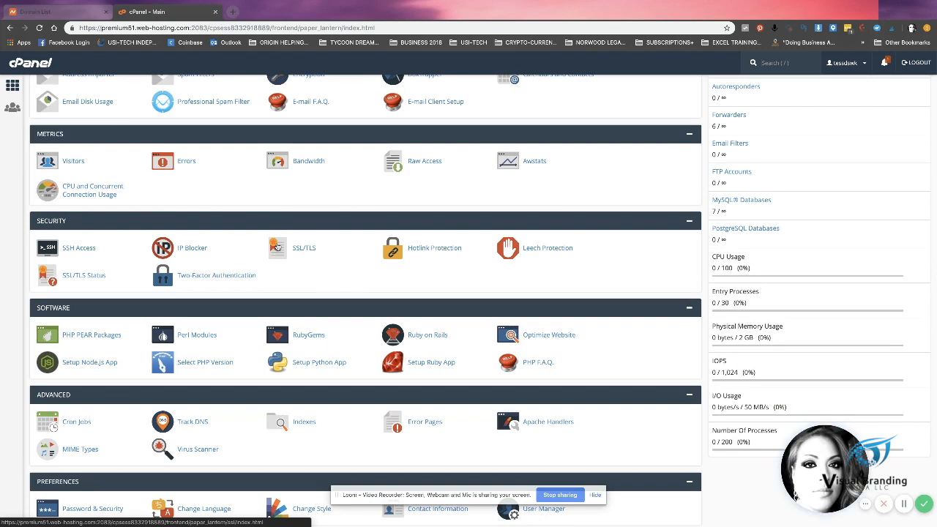
left_click(84, 277)
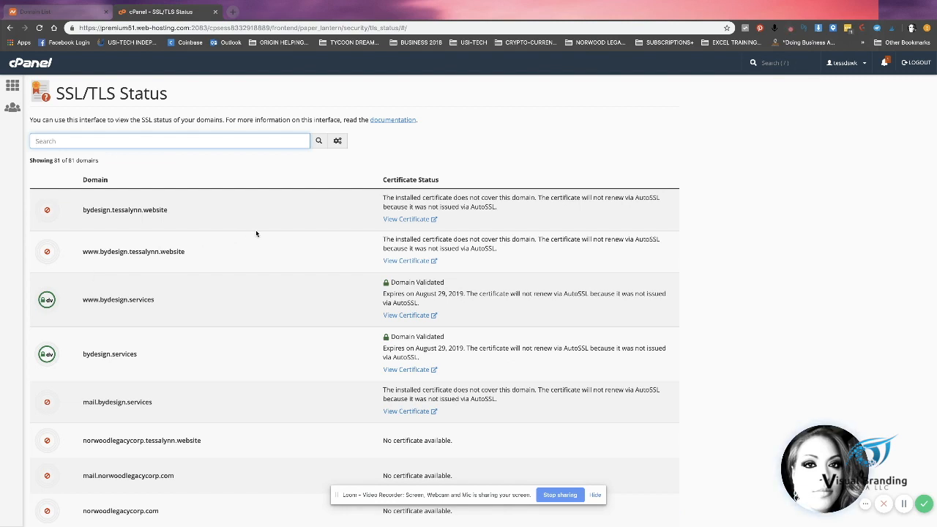
scroll(257, 233, "down", 3)
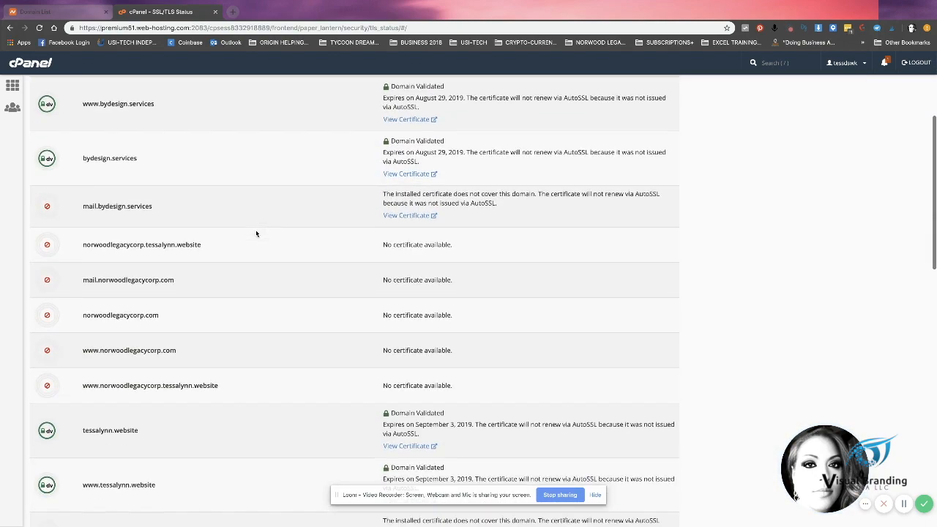
scroll(257, 234, "down", 3)
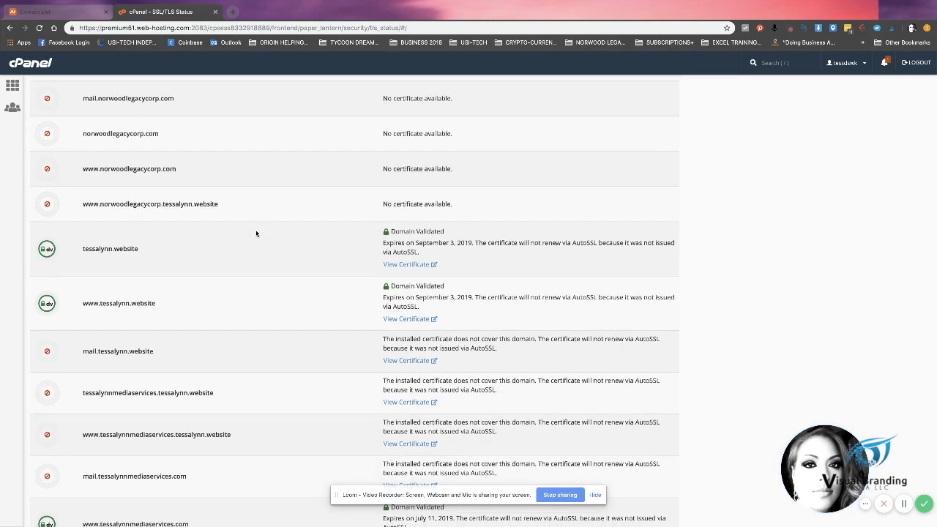
scroll(256, 234, "down", 2)
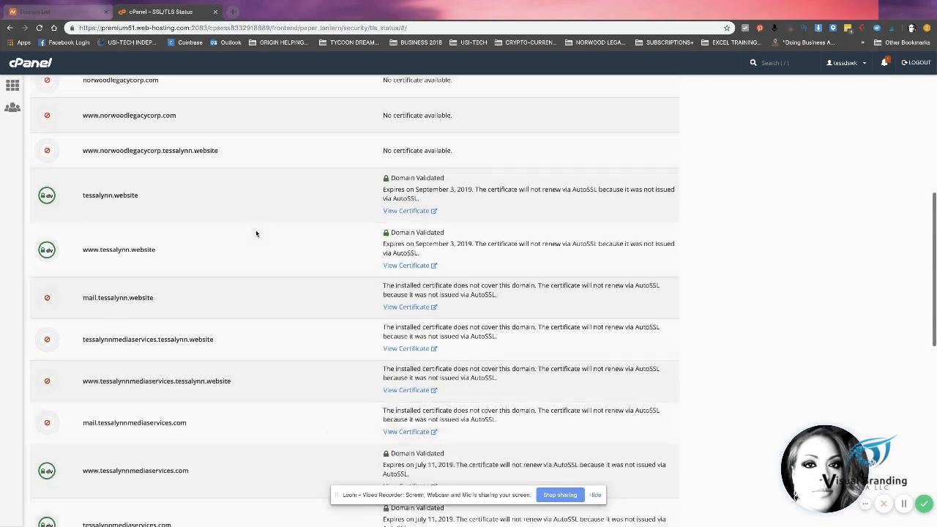
scroll(256, 233, "down", 6)
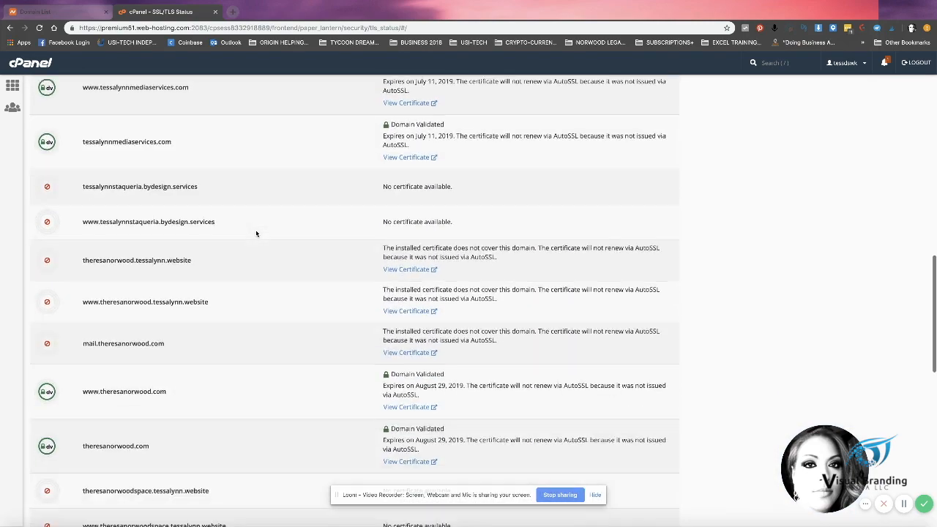
scroll(256, 234, "down", 12)
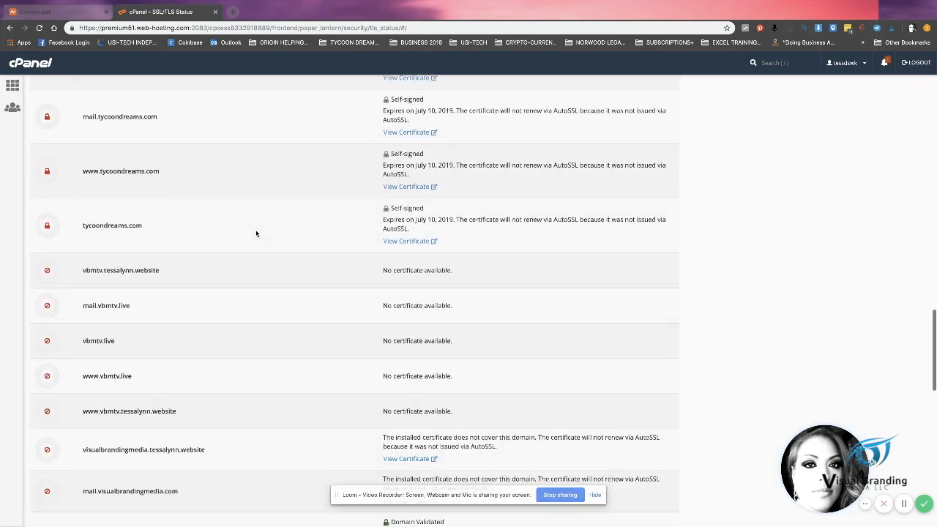
scroll(256, 234, "down", 3)
scroll(257, 234, "up", 3)
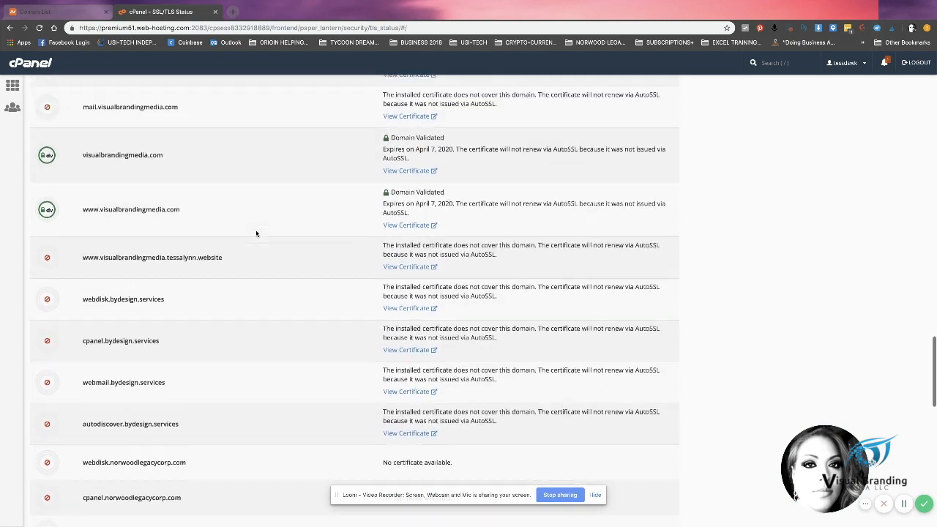
scroll(256, 234, "down", 10)
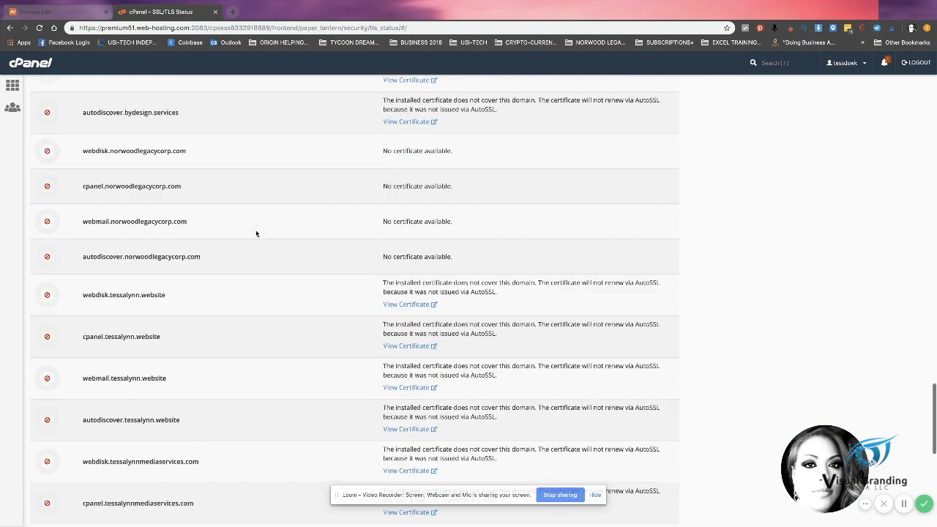
scroll(257, 234, "down", 1)
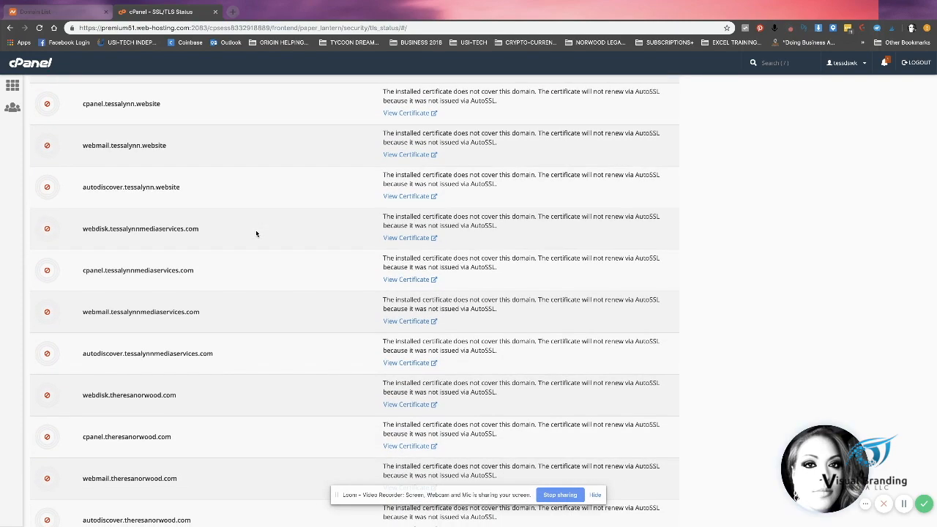
Step: Search the page for 'vb' to find the uncovered vbmtv.live rows, then reload SSL/TLS Status
key("ctrl+f")
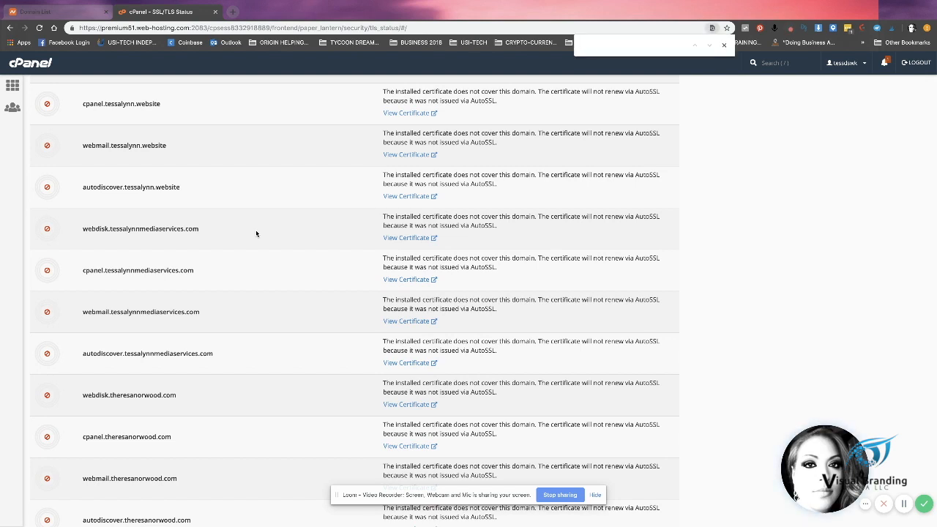
type("vbm")
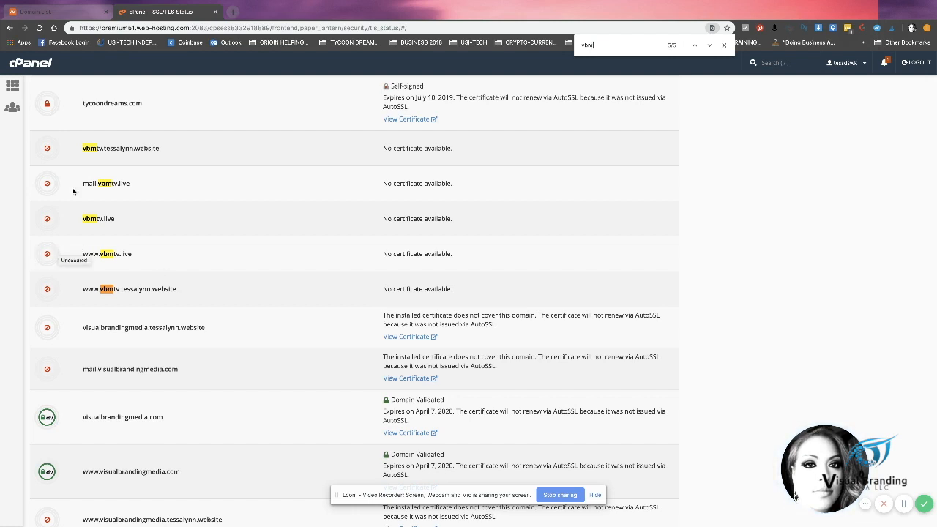
mouse_move(25, 14)
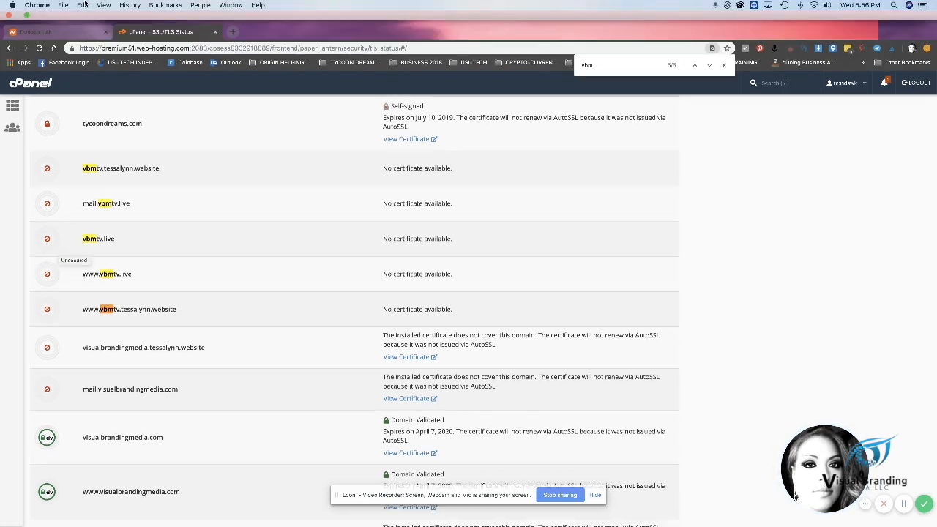
left_click(39, 49)
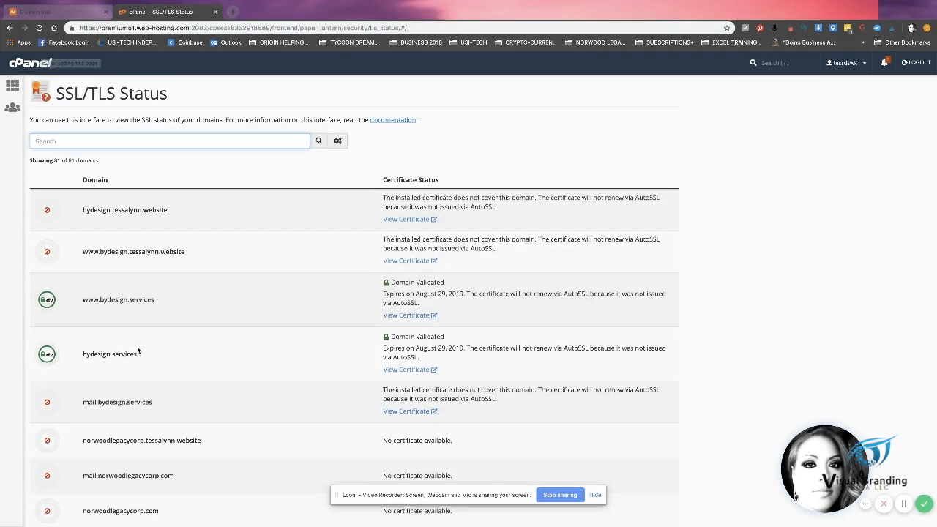
Step: Scroll through the SSL/TLS Status domain list and refresh it to update certificate statuses
scroll(137, 350, "down", 5)
scroll(137, 350, "down", 12)
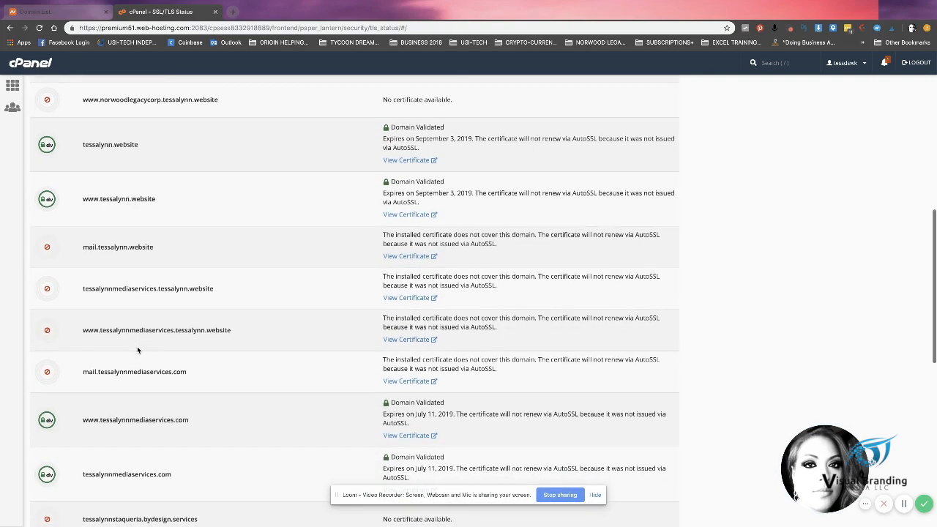
scroll(137, 349, "down", 12)
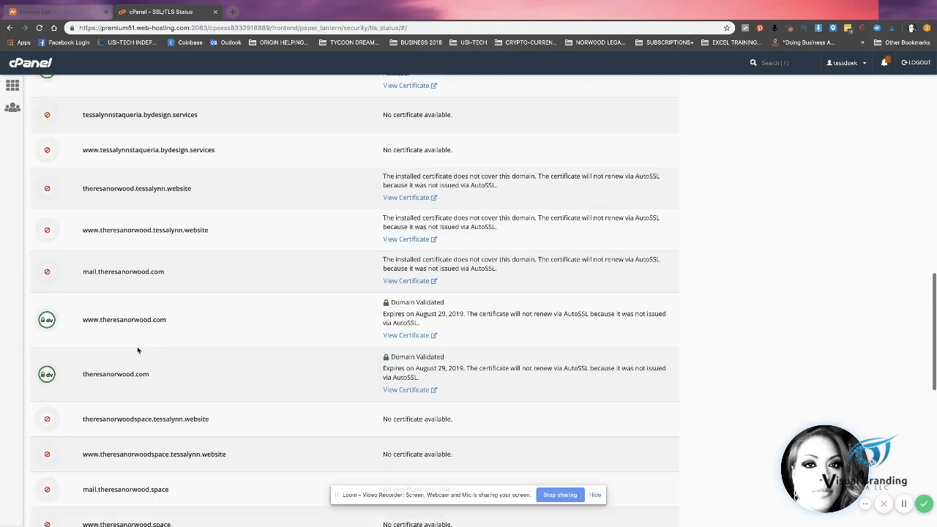
scroll(137, 350, "down", 15)
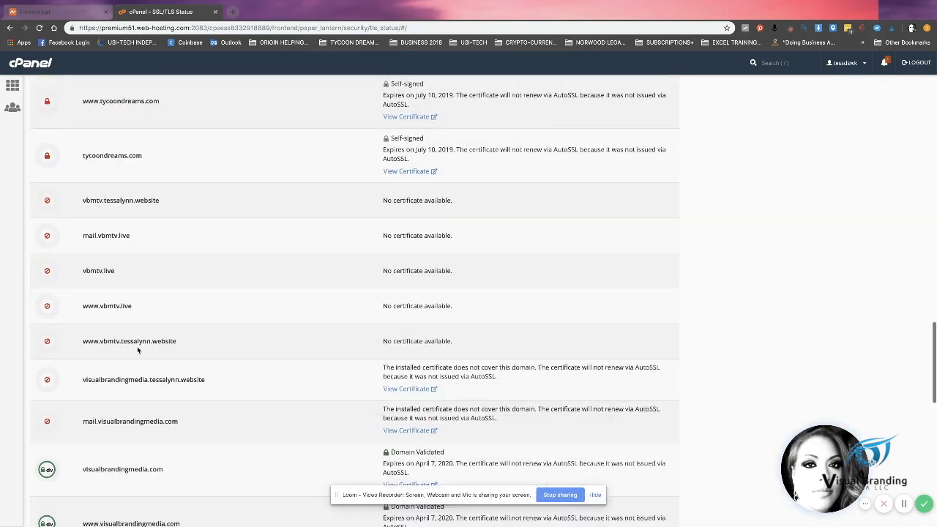
scroll(137, 350, "down", 4)
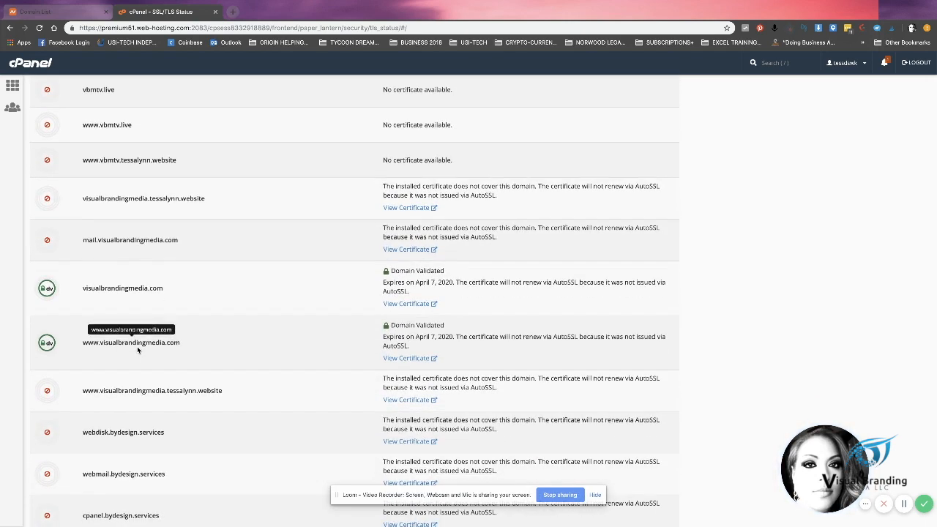
scroll(137, 350, "down", 5)
scroll(137, 350, "up", 5)
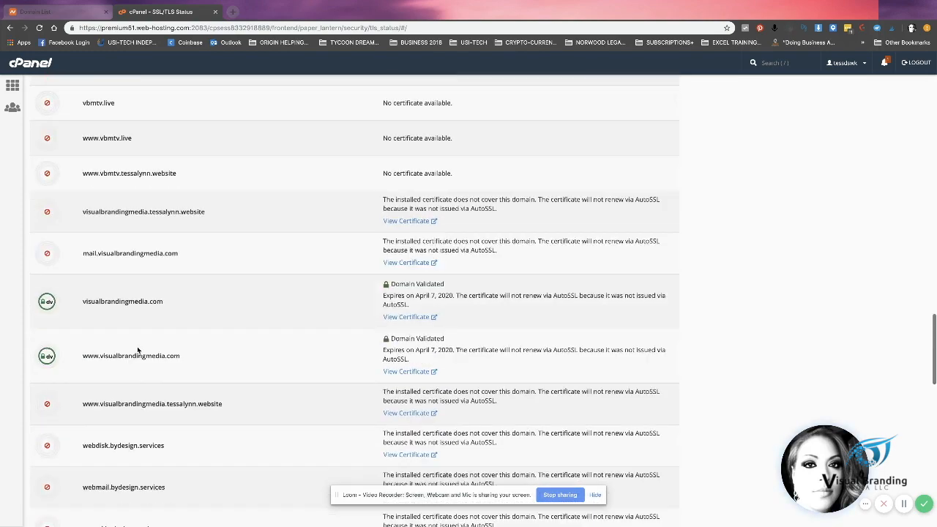
scroll(137, 350, "up", 15)
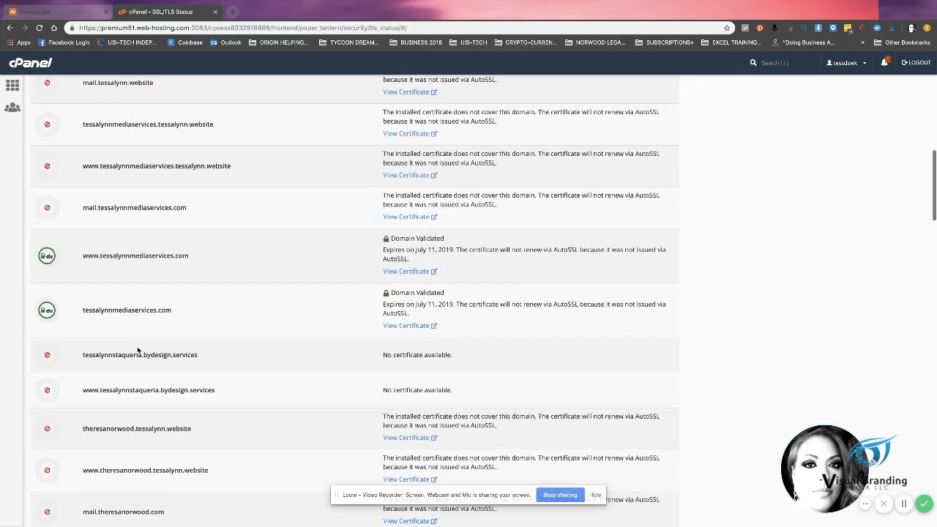
scroll(137, 351, "up", 1)
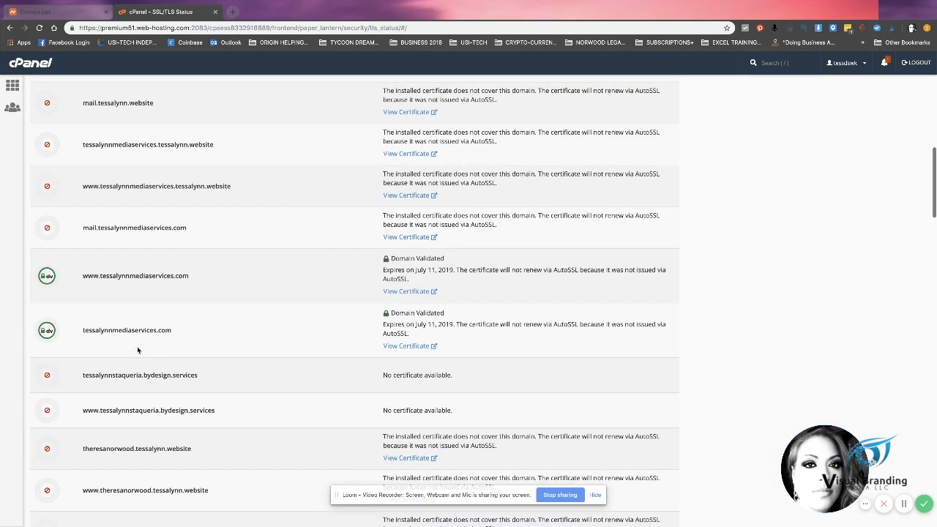
left_click(903, 505)
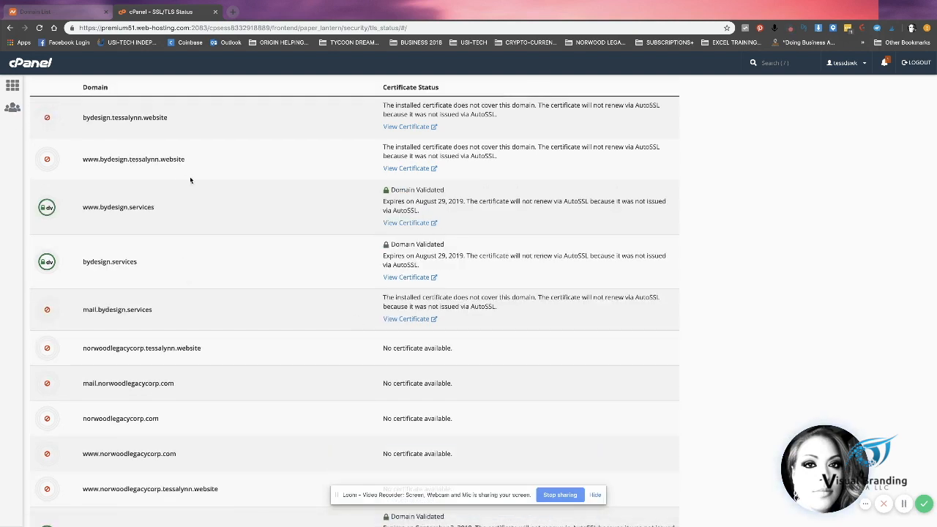
scroll(190, 180, "up", 2)
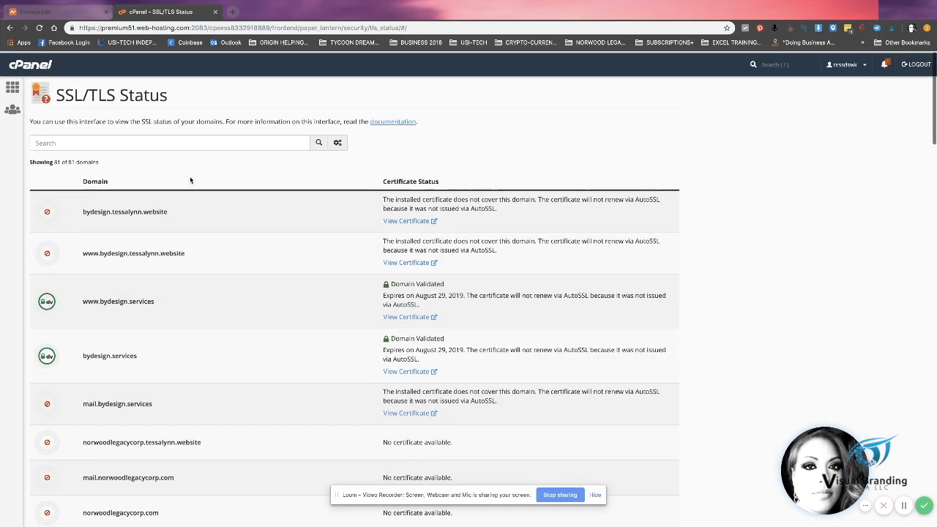
Step: Reload SSL/TLS Status and scroll to vbmtv.live, now Domain Validated until April 10, 2020
left_click(40, 29)
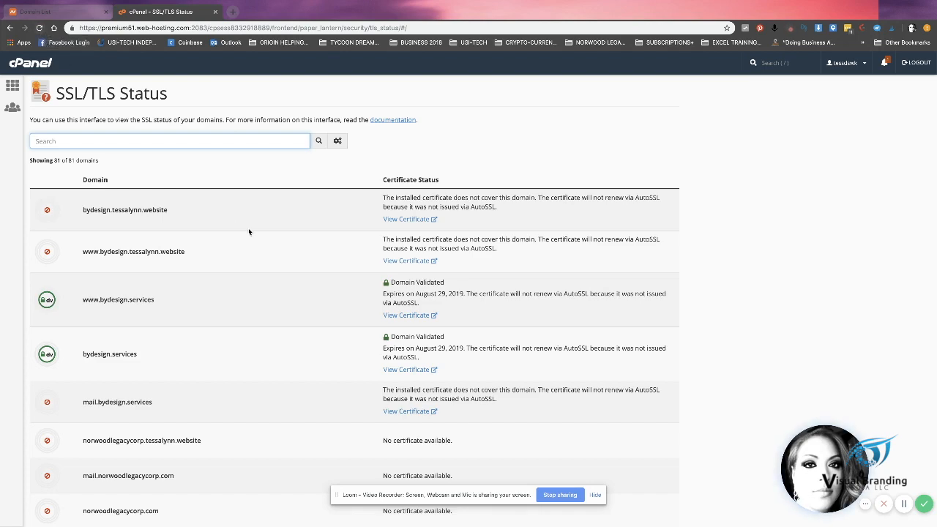
scroll(248, 230, "down", 1)
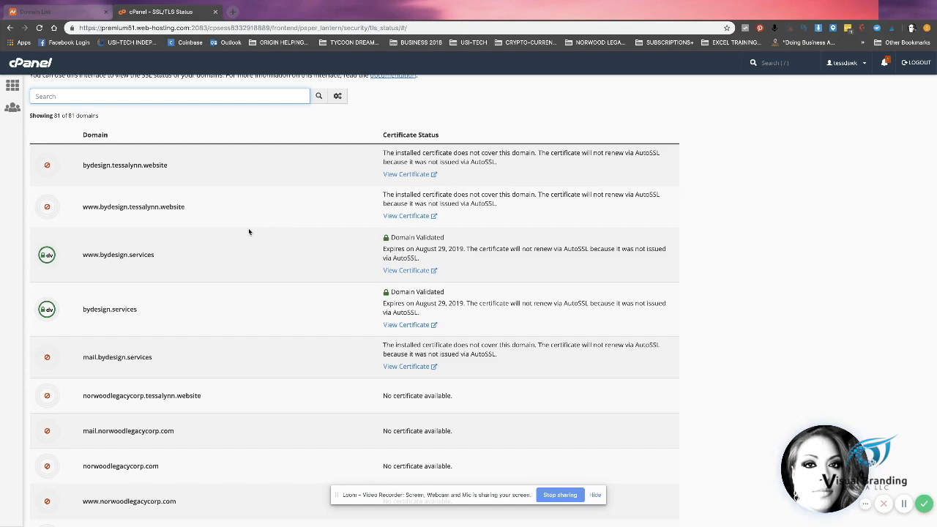
scroll(248, 232, "down", 6)
scroll(248, 231, "down", 4)
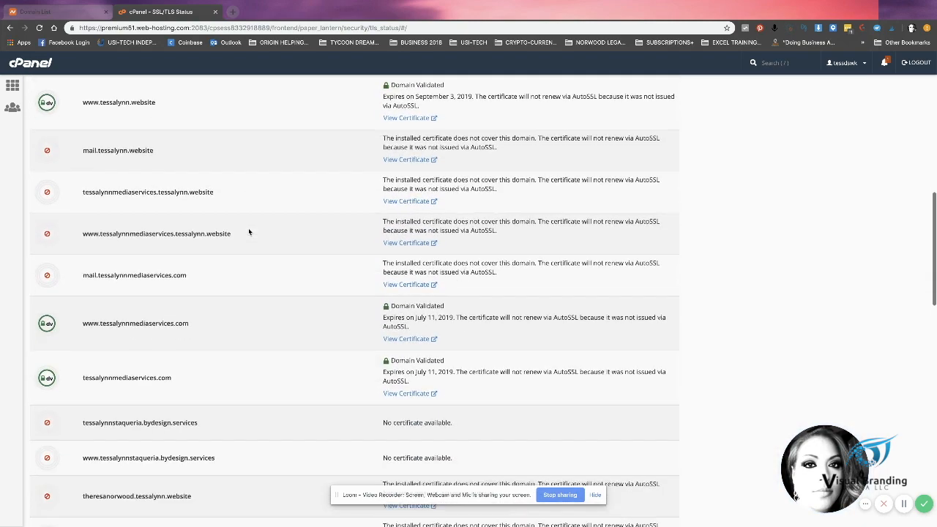
scroll(249, 231, "down", 6)
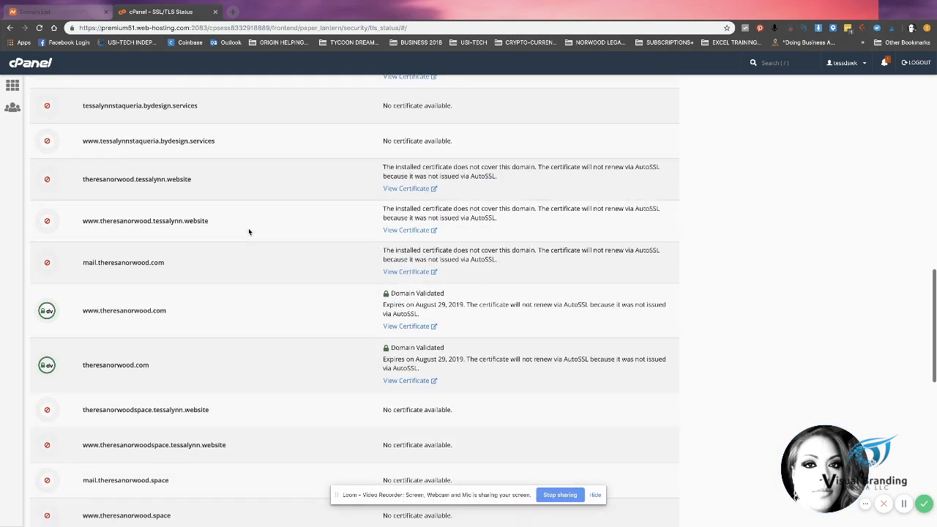
scroll(249, 231, "down", 5)
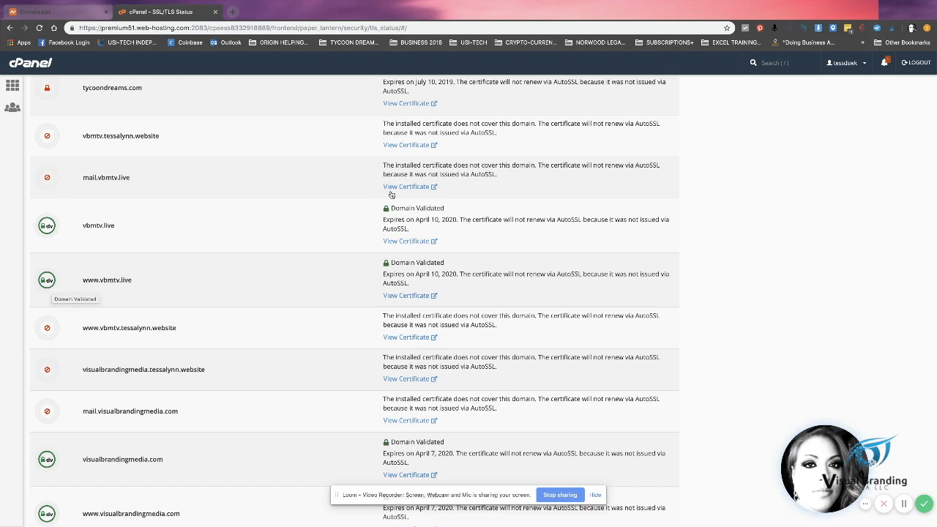
left_click_drag(448, 209, 400, 210)
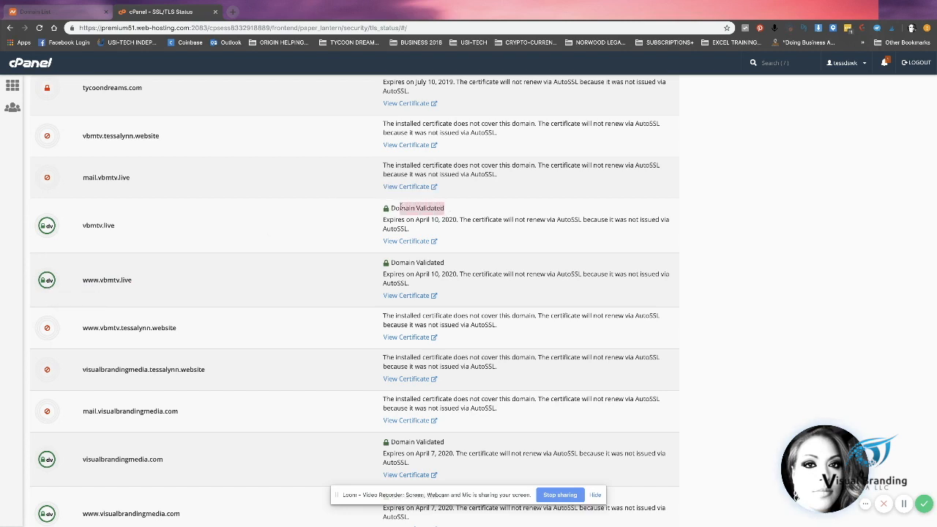
left_click(423, 218)
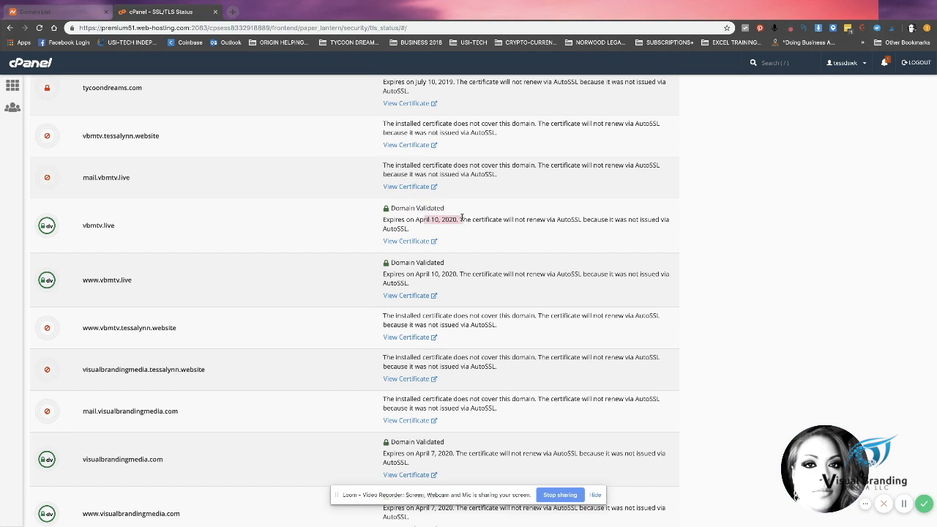
left_click(298, 227)
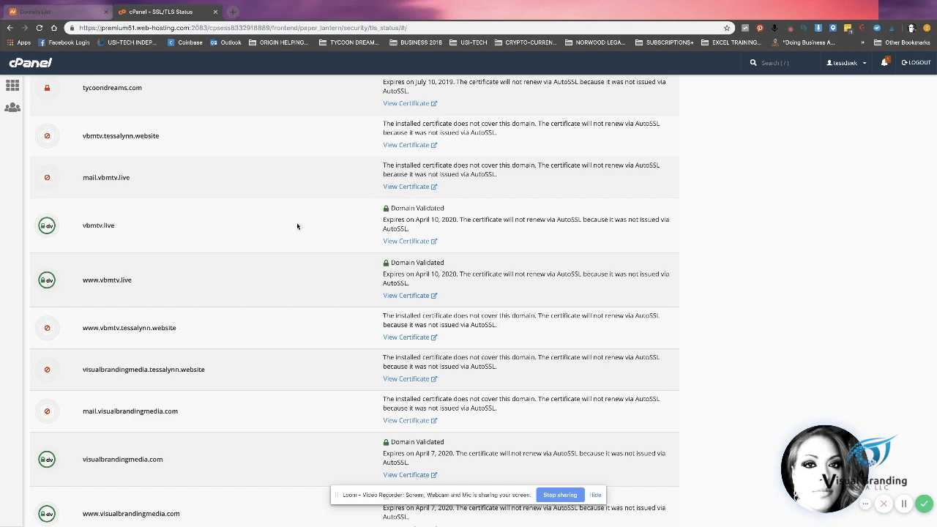
scroll(296, 223, "up", 4)
scroll(295, 211, "up", 12)
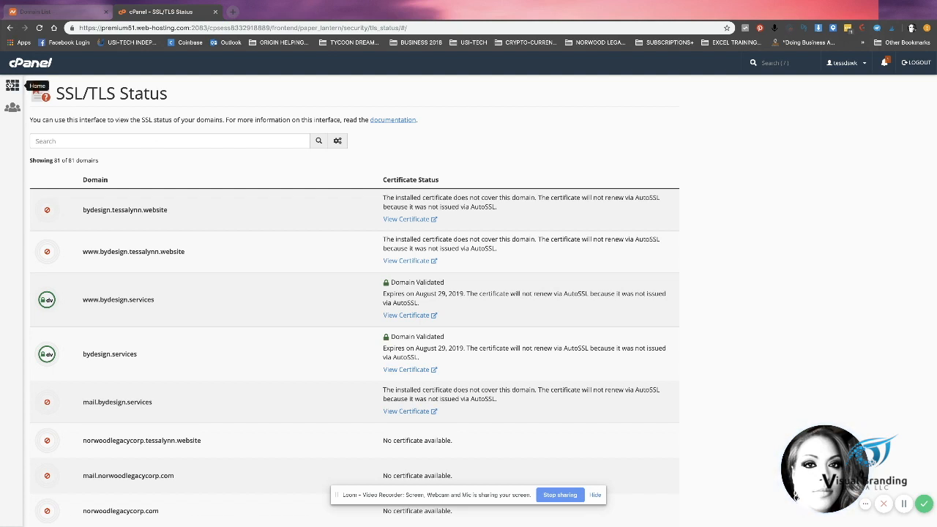
Step: Return to the cPanel main tools page and scroll through its sections
left_click(13, 85)
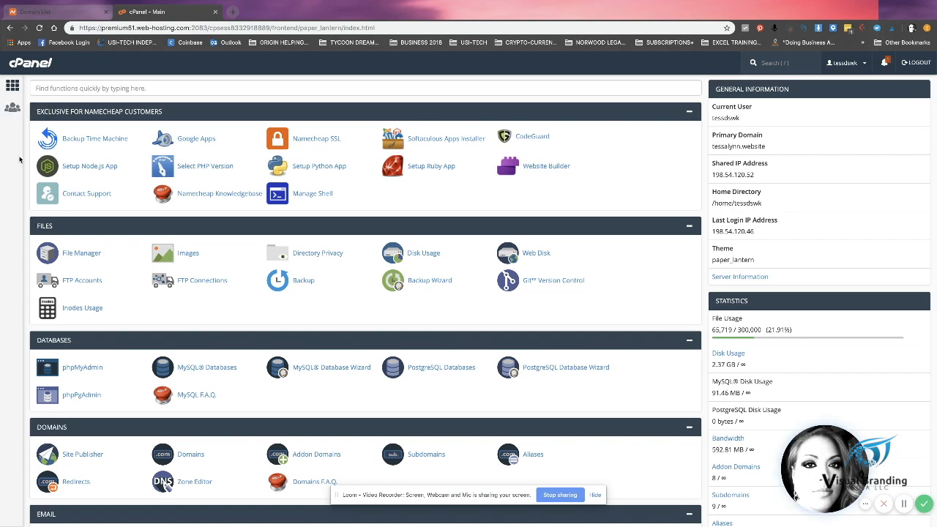
scroll(20, 159, "down", 2)
scroll(20, 159, "down", 10)
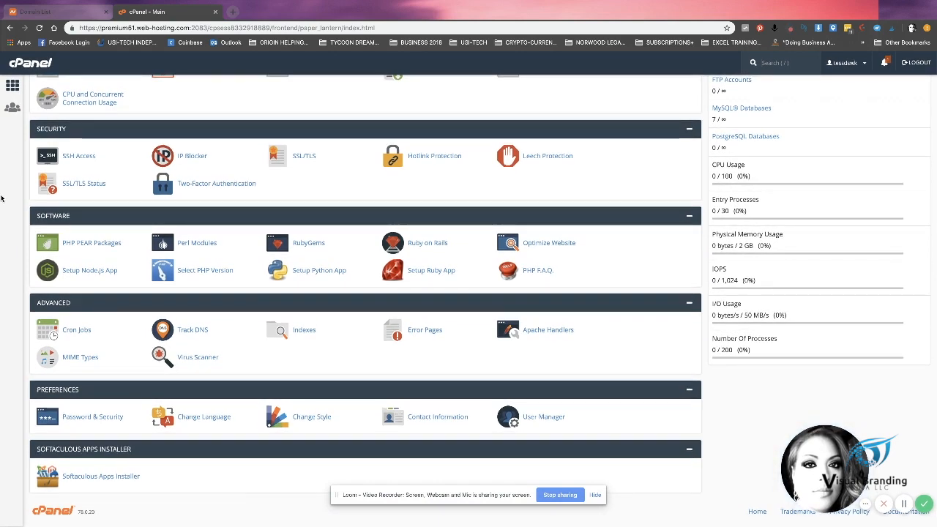
scroll(2, 198, "up", 7)
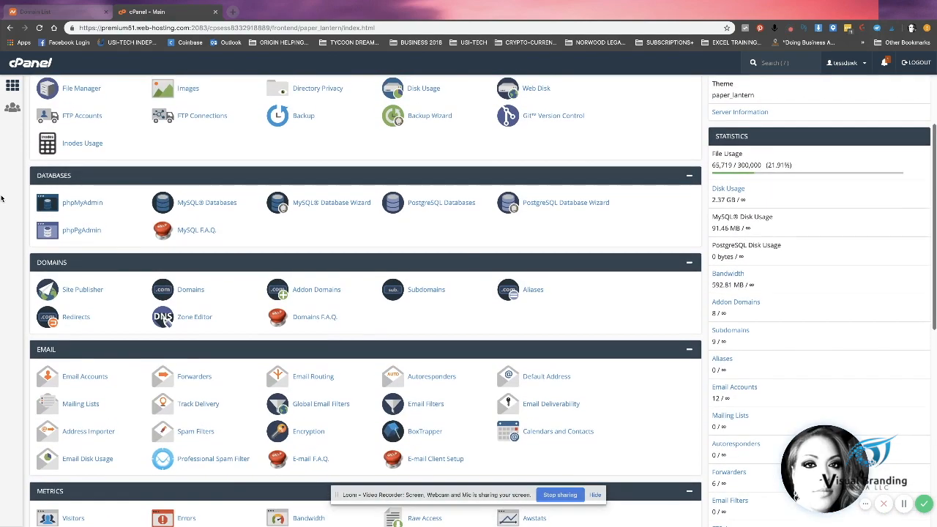
scroll(2, 198, "up", 3)
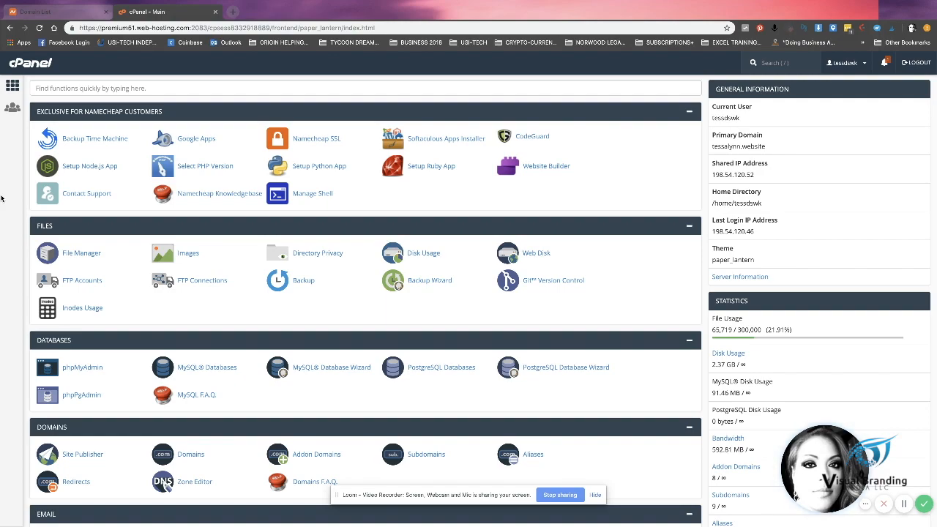
scroll(2, 198, "down", 1)
scroll(3, 198, "down", 5)
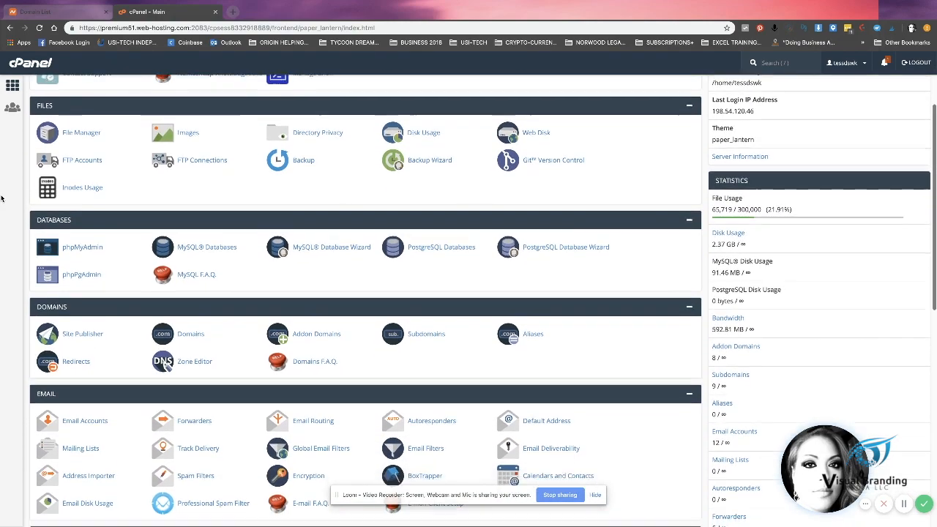
scroll(2, 199, "down", 10)
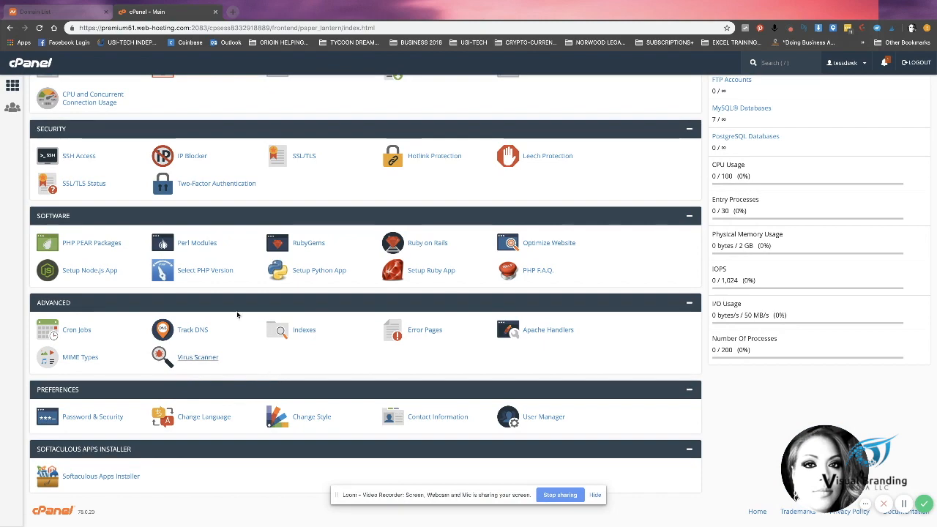
Step: Reload the main page and search for 'wordpres' to reach the Softaculous Apps Installer section
left_click(13, 86)
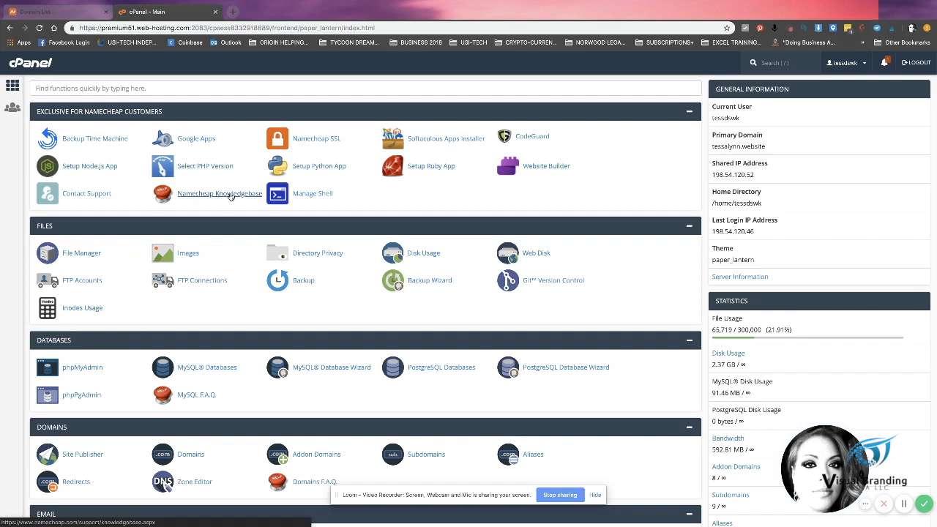
key("ctrl+f")
type("wordpres")
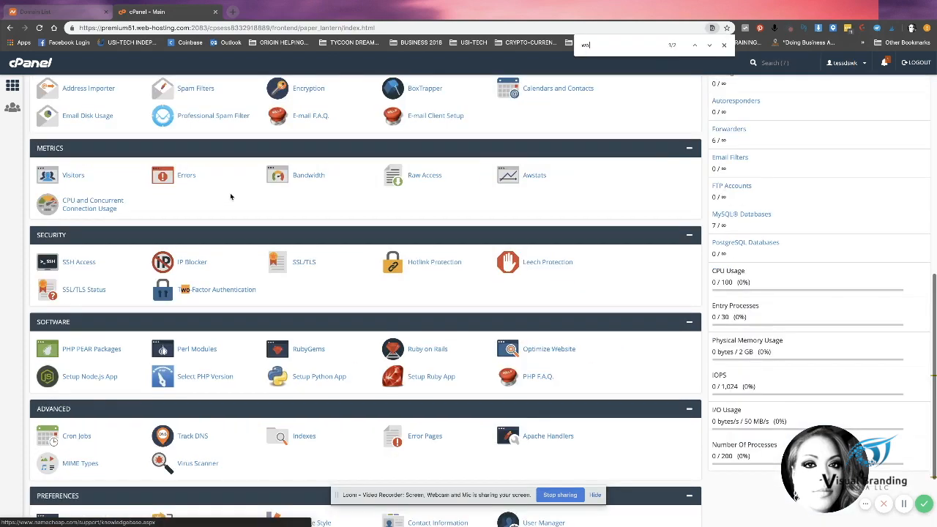
key("BackSpace")
key("BackSpace")
key("BackSpace")
key("BackSpace")
key("BackSpace")
key("BackSpace")
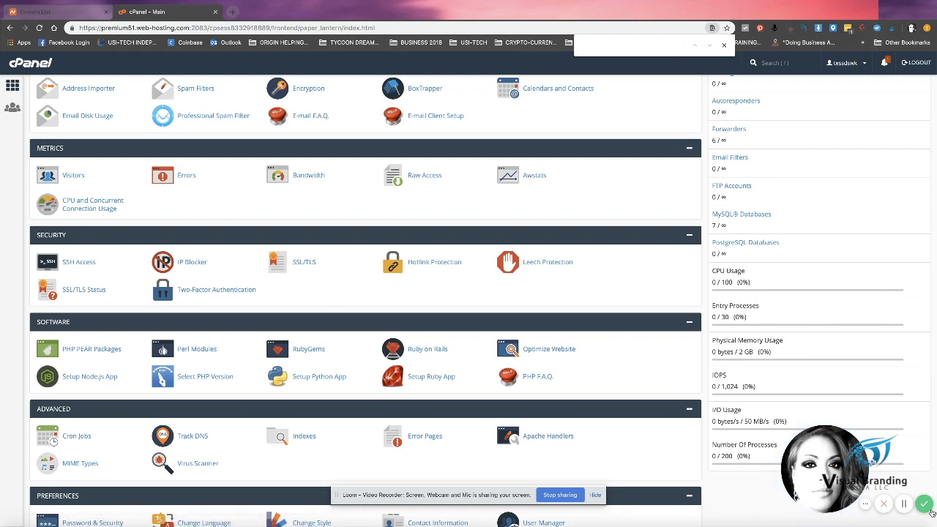
scroll(905, 511, "down", 3)
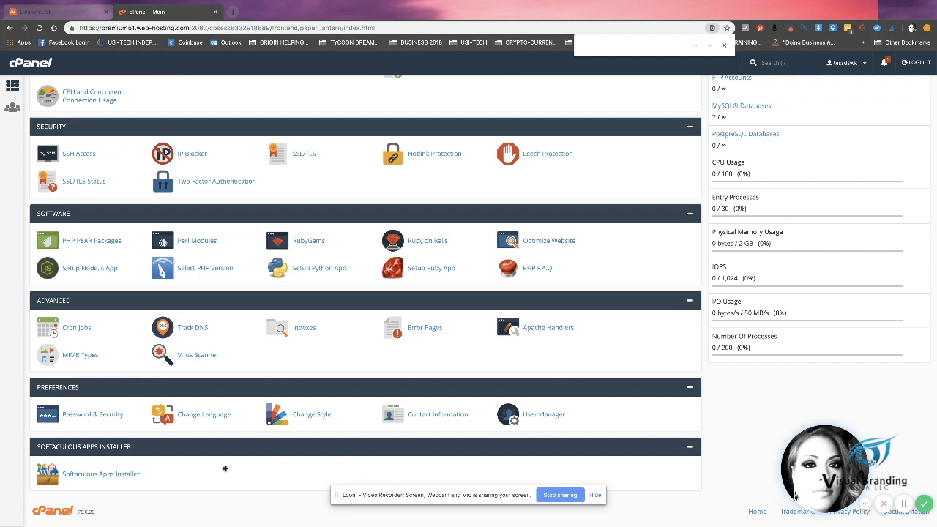
Step: Open the Softaculous Apps Installer and start a new WordPress installation
left_click(111, 478)
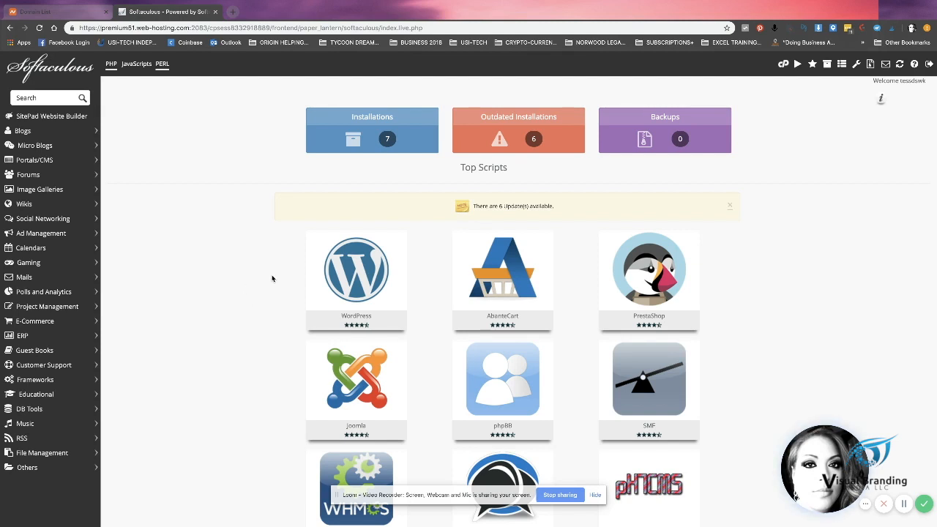
mouse_move(344, 278)
left_click(325, 296)
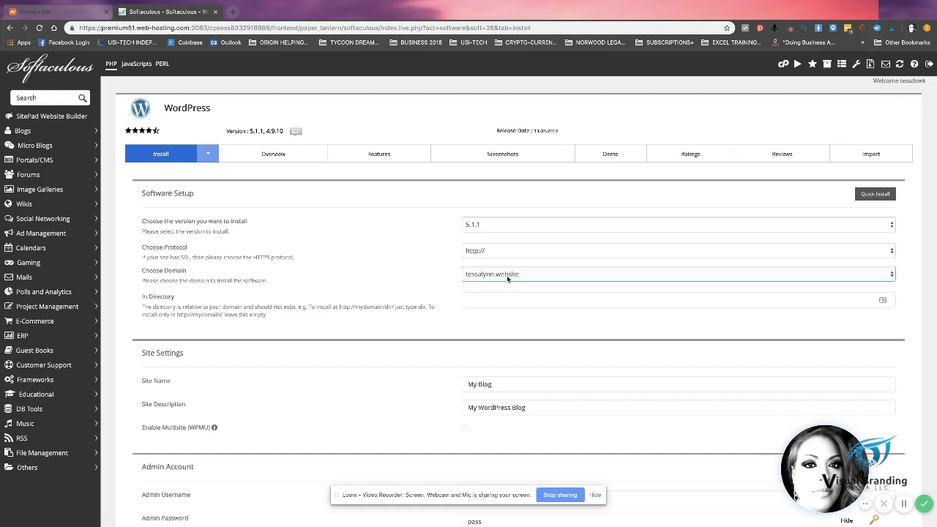
left_click(483, 251)
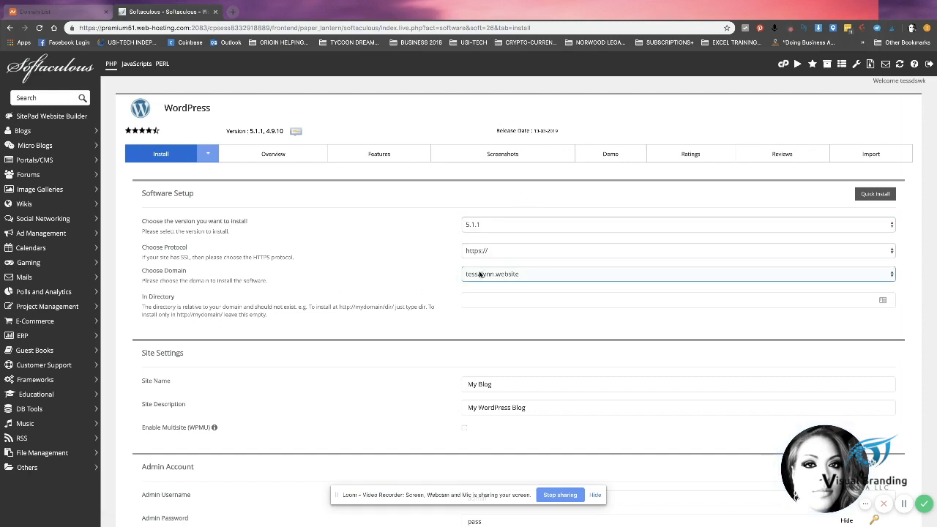
left_click(504, 259)
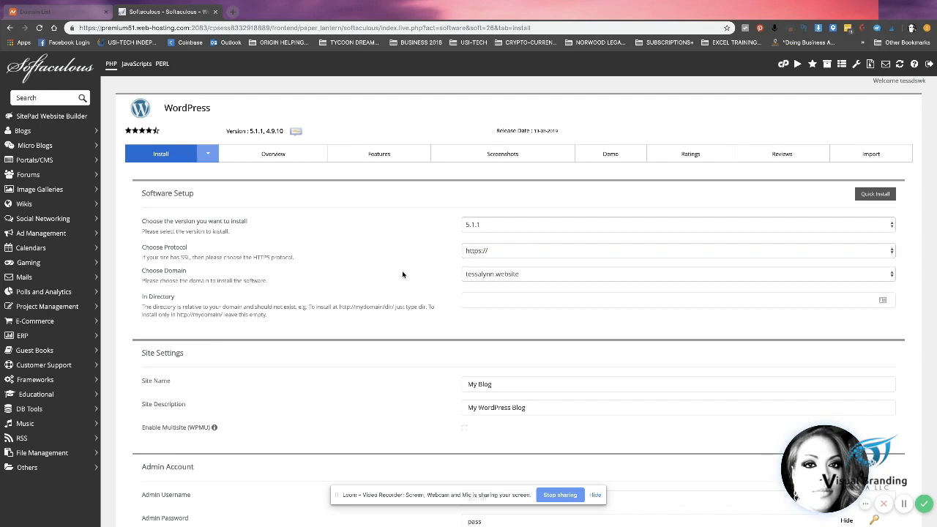
left_click(478, 273)
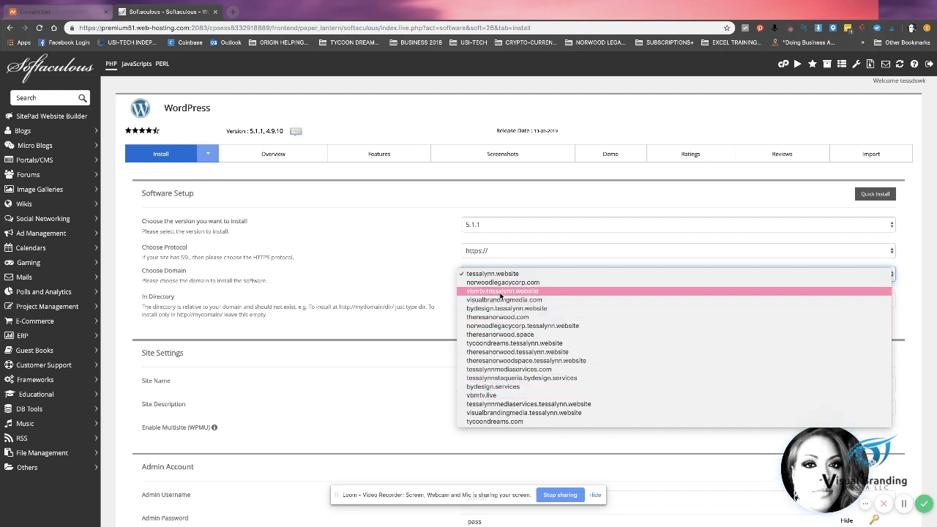
left_click(492, 396)
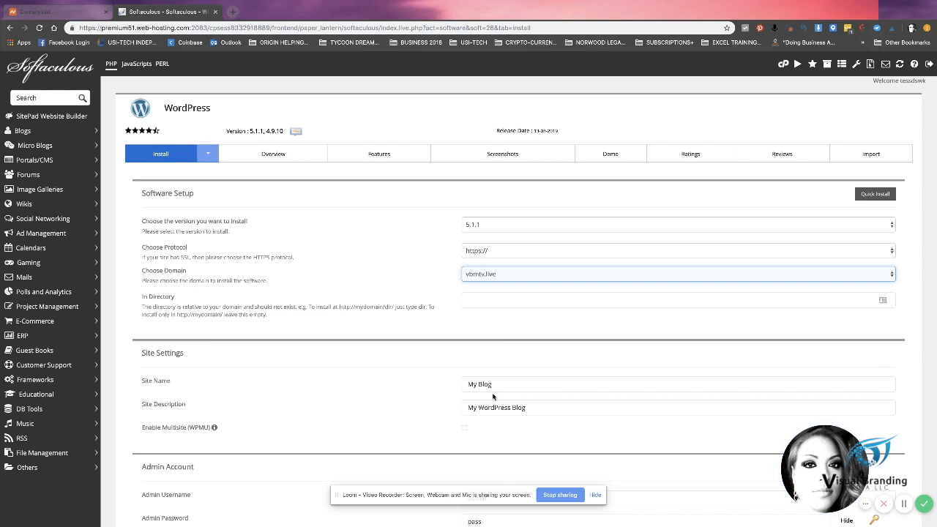
left_click(428, 300)
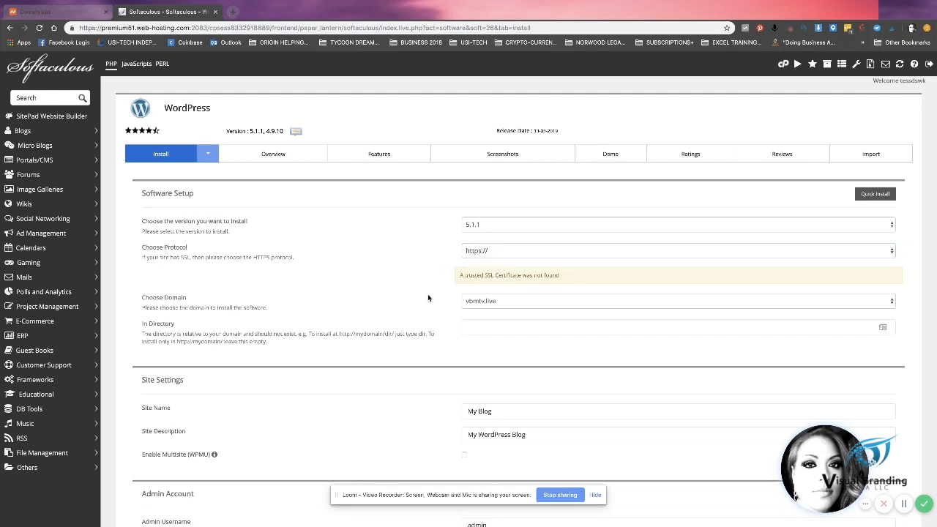
Step: Replace 'My Blog' with site name VMBTV and enter description 'Visual Branding Media'
scroll(428, 297, "down", 2)
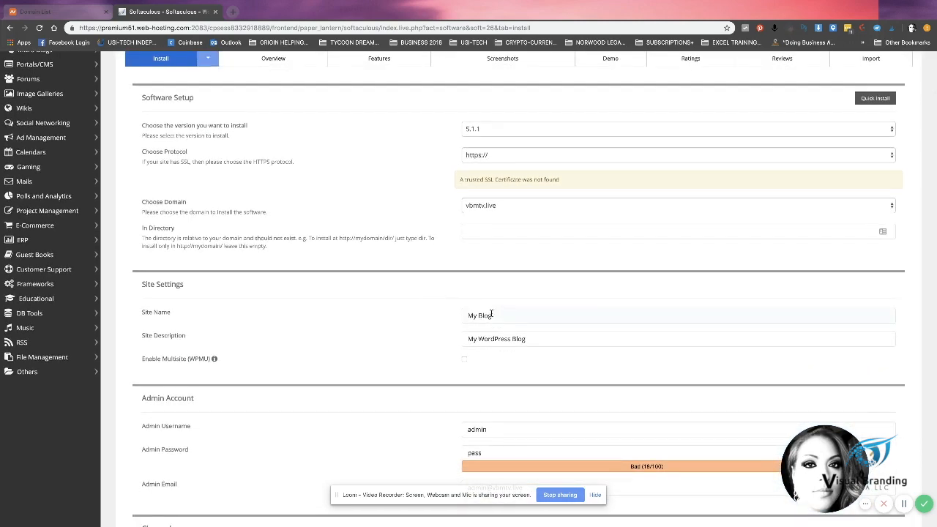
left_click(492, 316)
left_click_drag(492, 316, 463, 317)
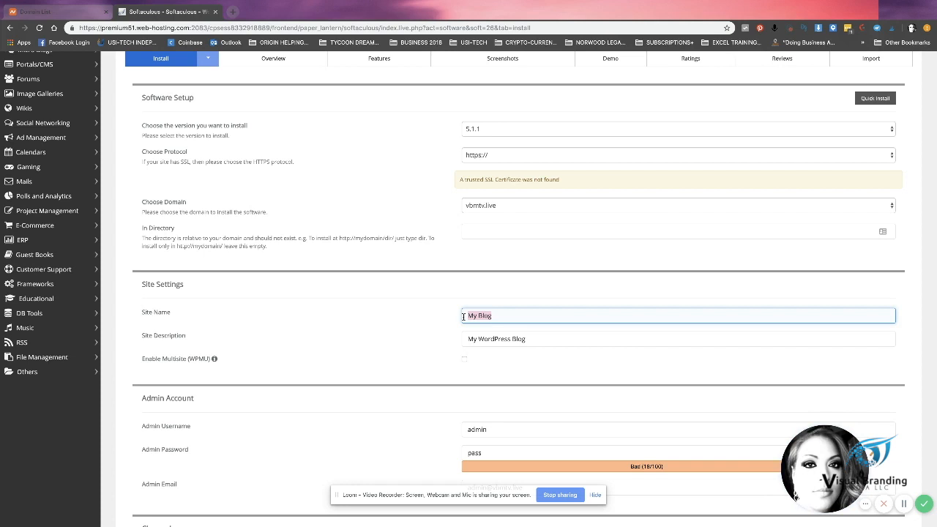
type("VMBTV")
key("Tab")
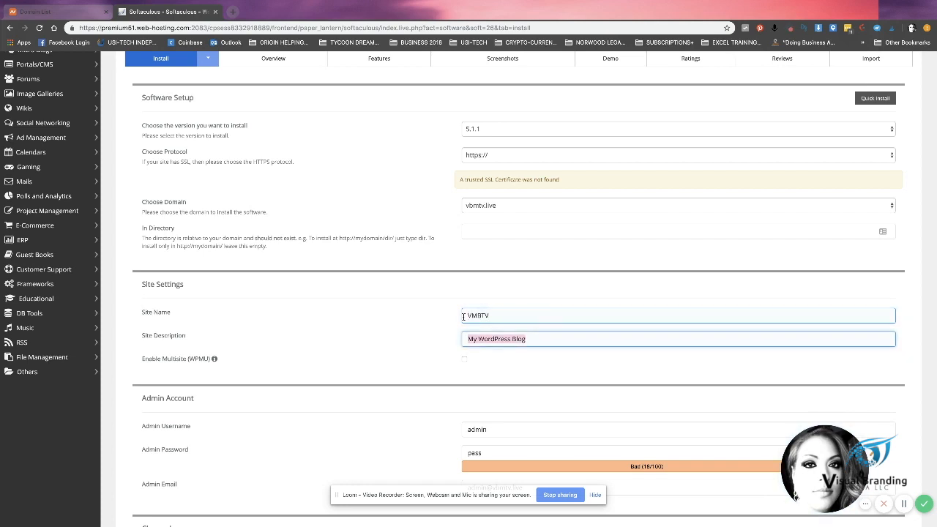
type("Visuac B")
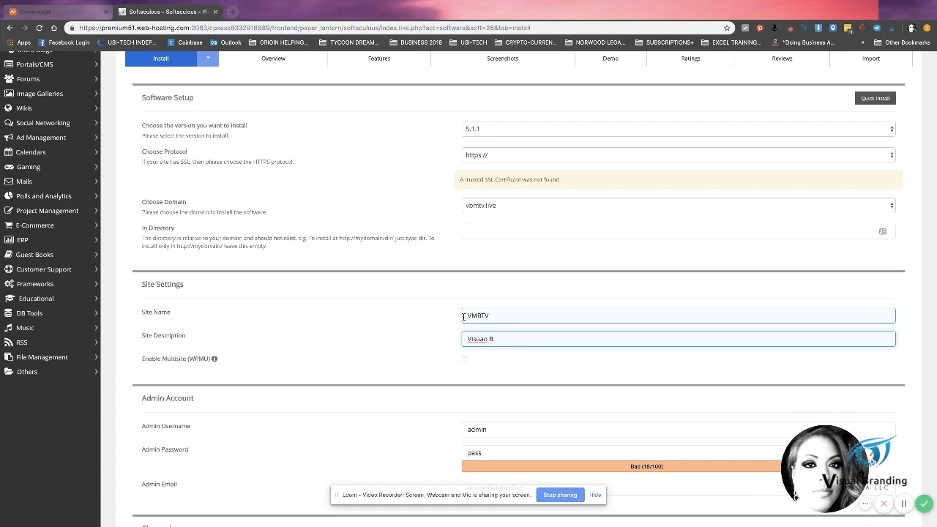
type("l Branding Media")
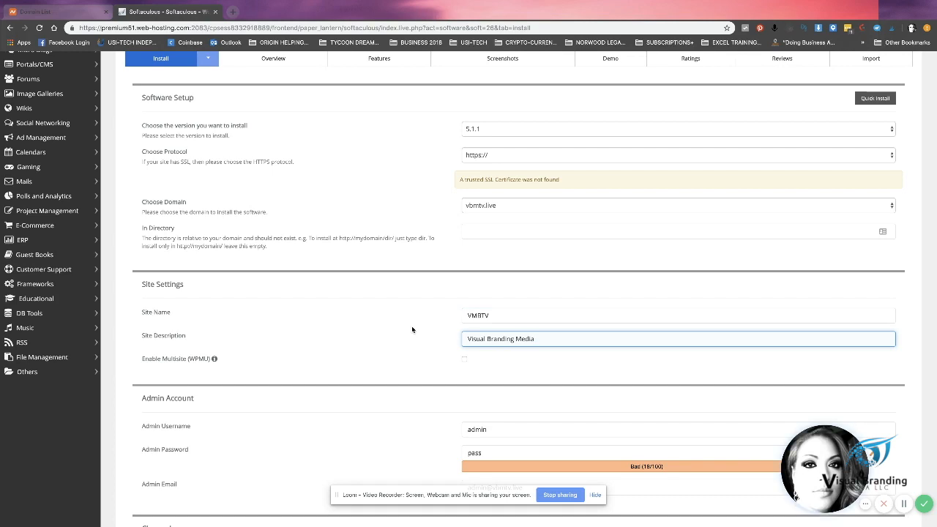
scroll(388, 356, "down", 2)
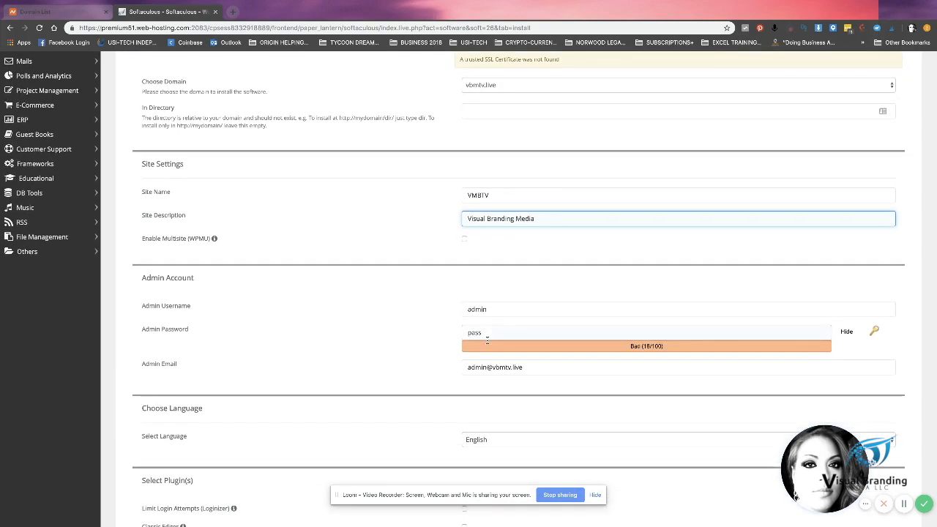
Step: Enter a masked strong admin password and change the admin username from admin to vbmtv
left_click_drag(484, 335, 464, 334)
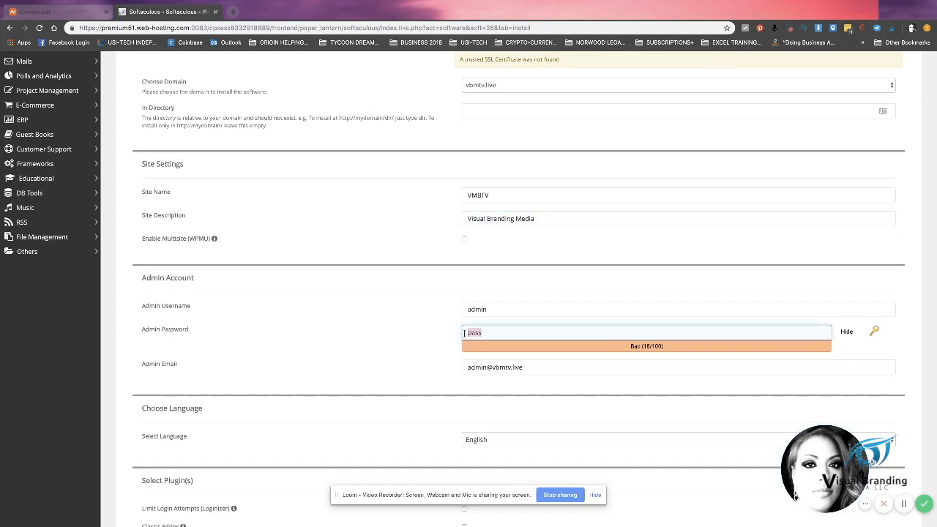
type("Ma")
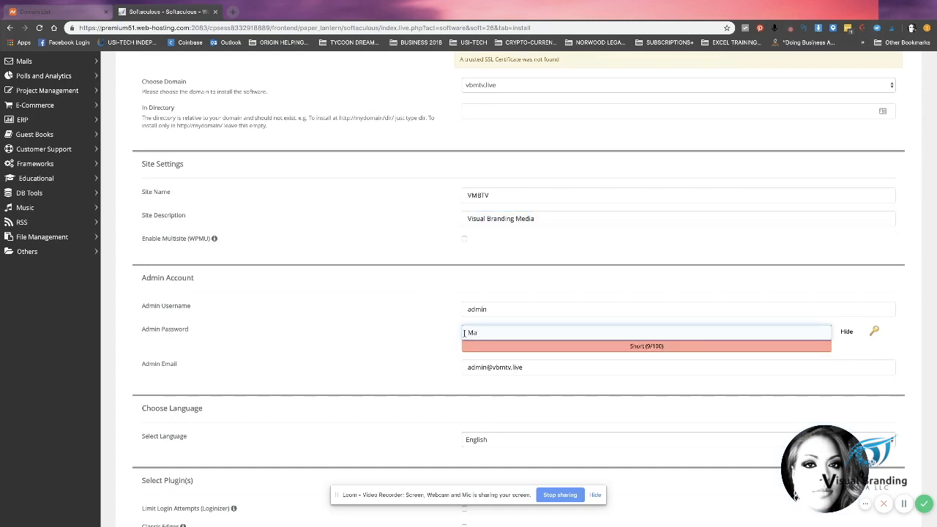
key("BackSpace")
key("BackSpace")
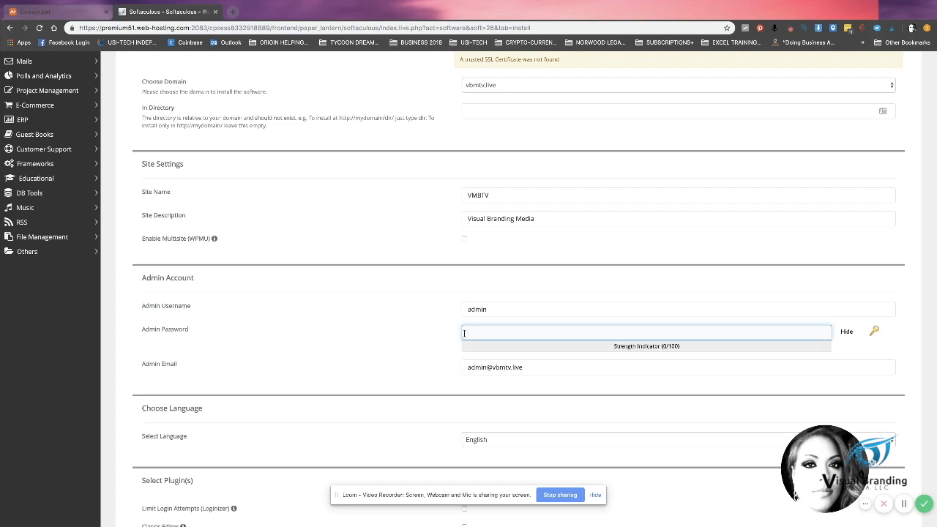
left_click(847, 334)
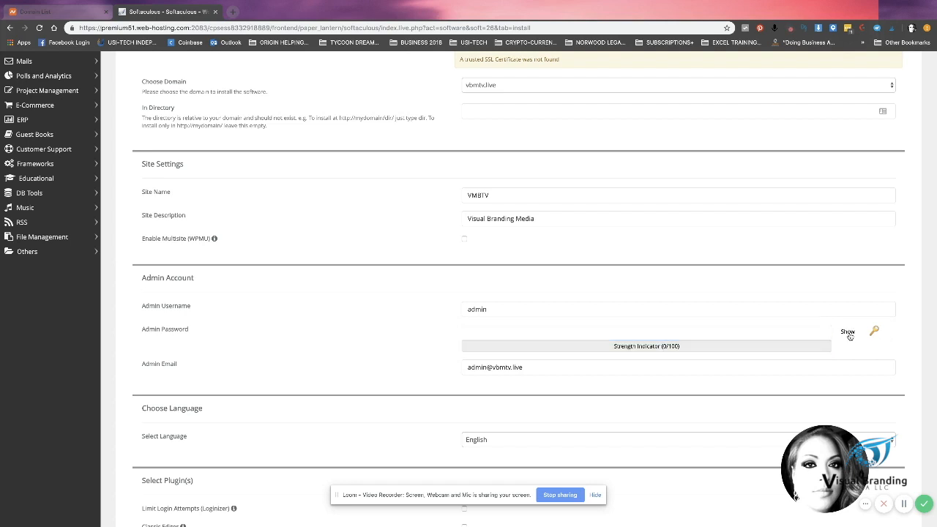
left_click(680, 328)
type("••••")
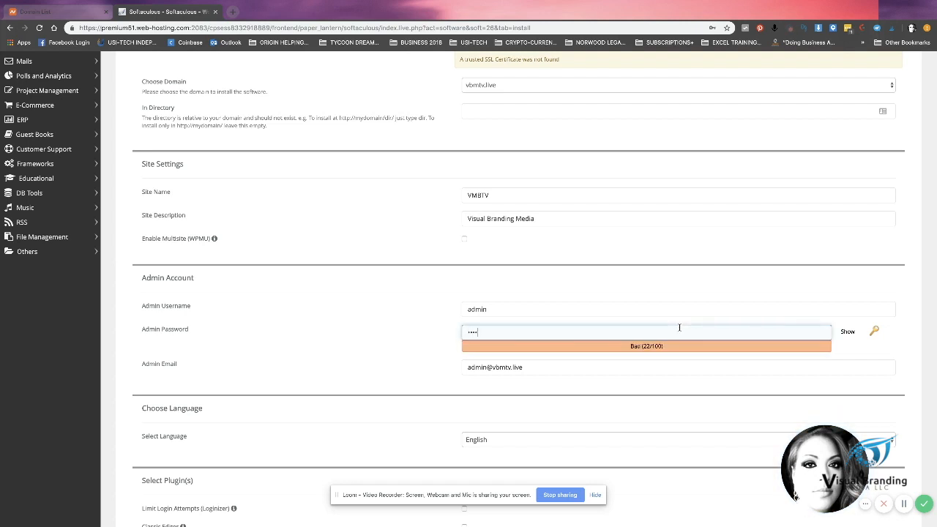
type("••••••••")
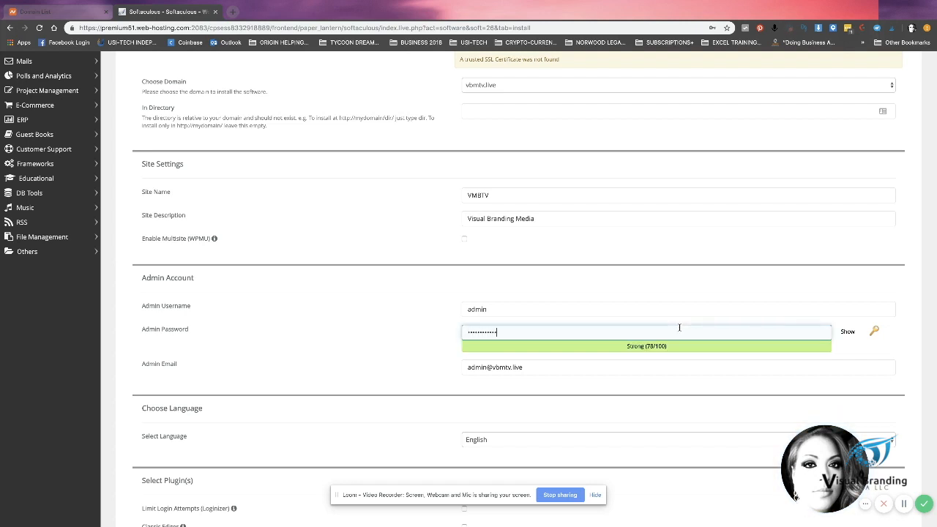
type("•••")
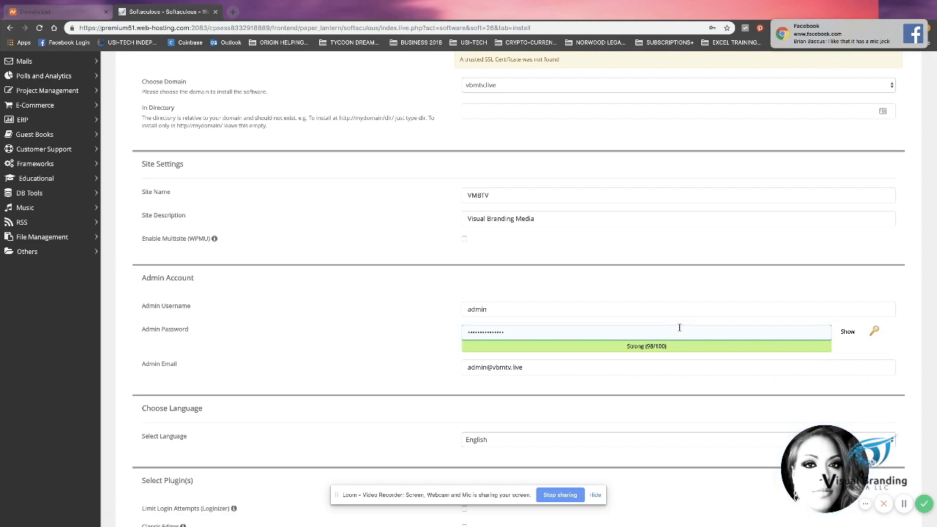
key("Tab")
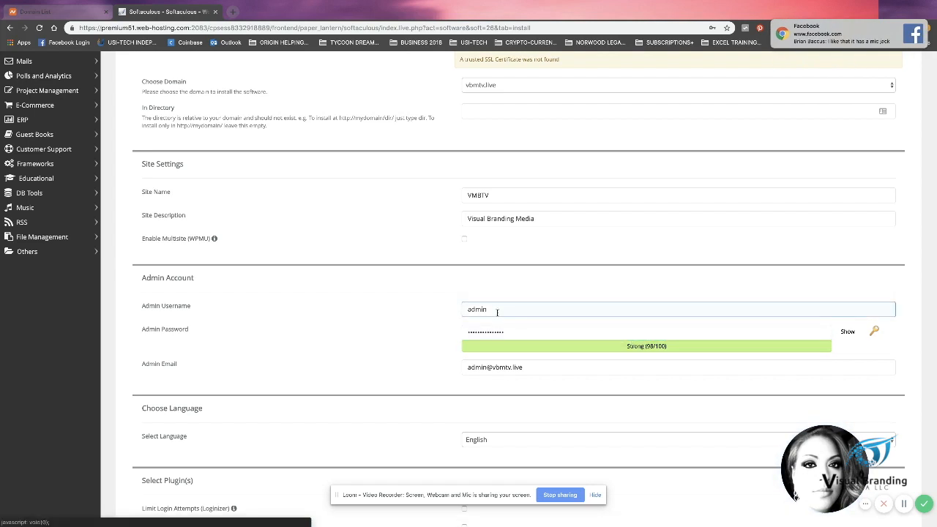
left_click_drag(497, 312, 460, 312)
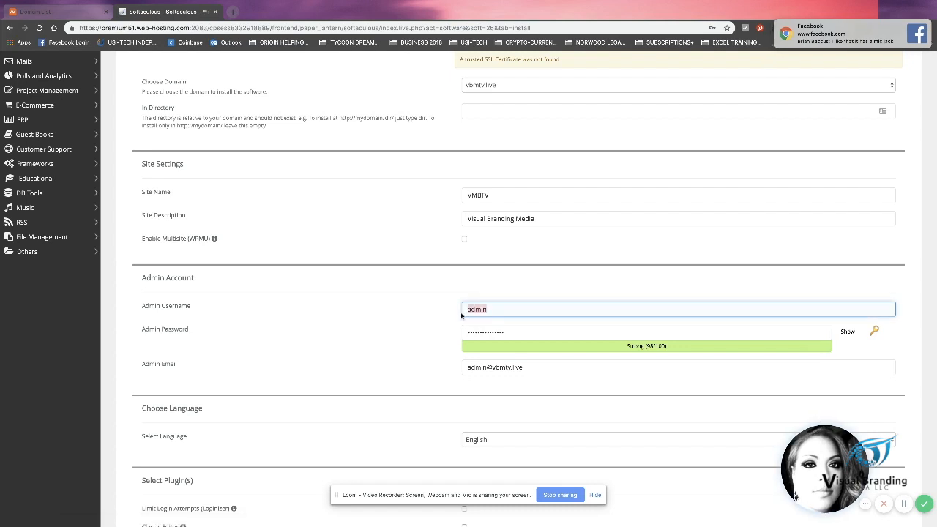
type("vbmtv")
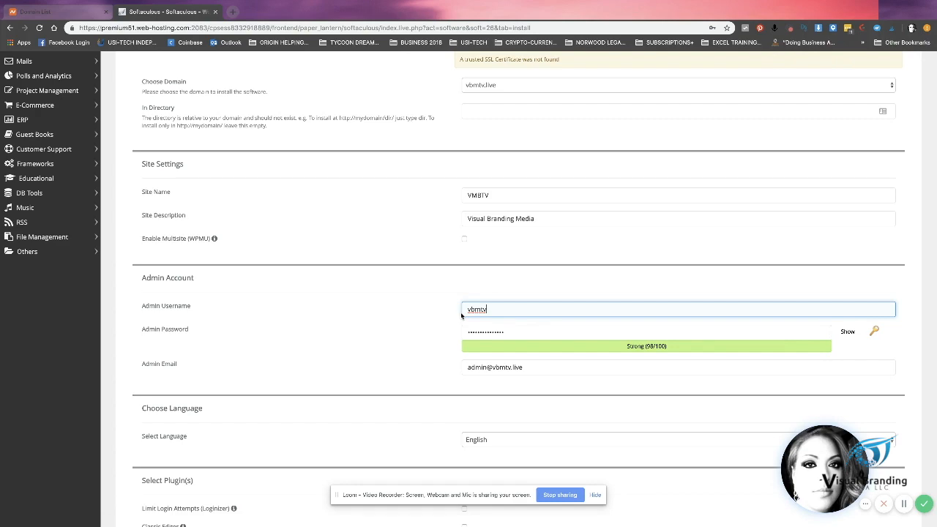
Step: Fill the installation-details e-mail field from autofill and start the WordPress install
scroll(399, 327, "down", 2)
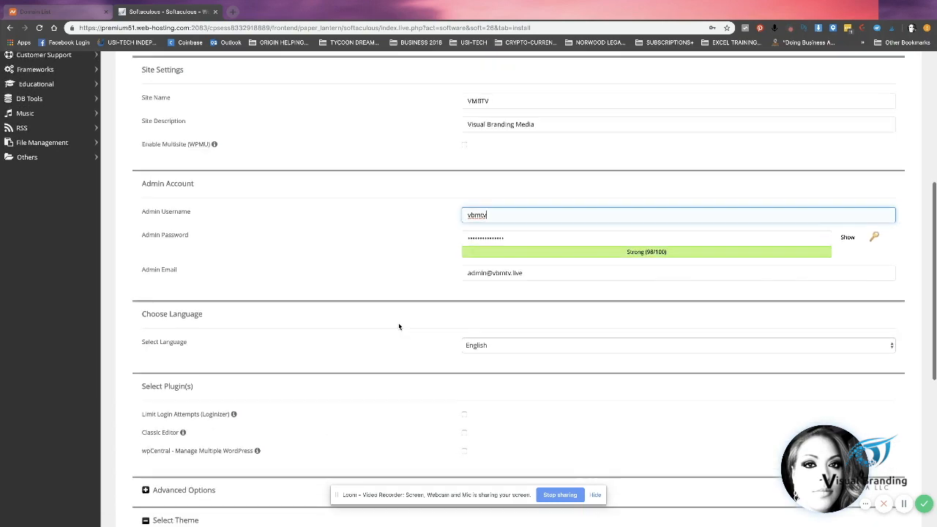
scroll(399, 326, "down", 1)
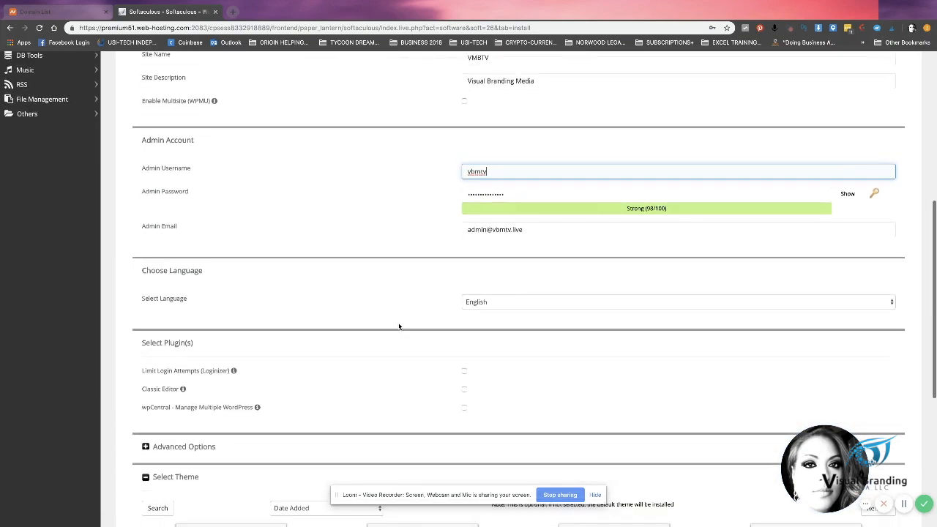
scroll(399, 326, "down", 3)
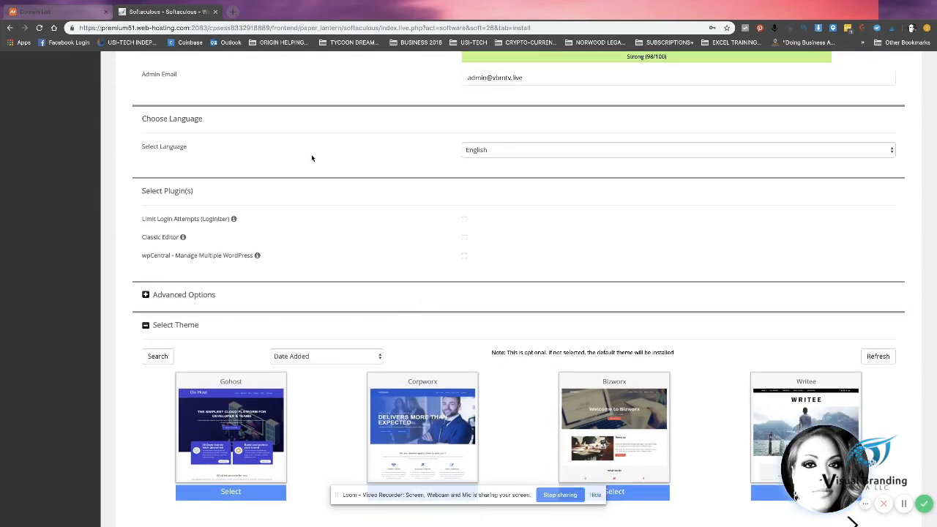
scroll(381, 293, "down", 2)
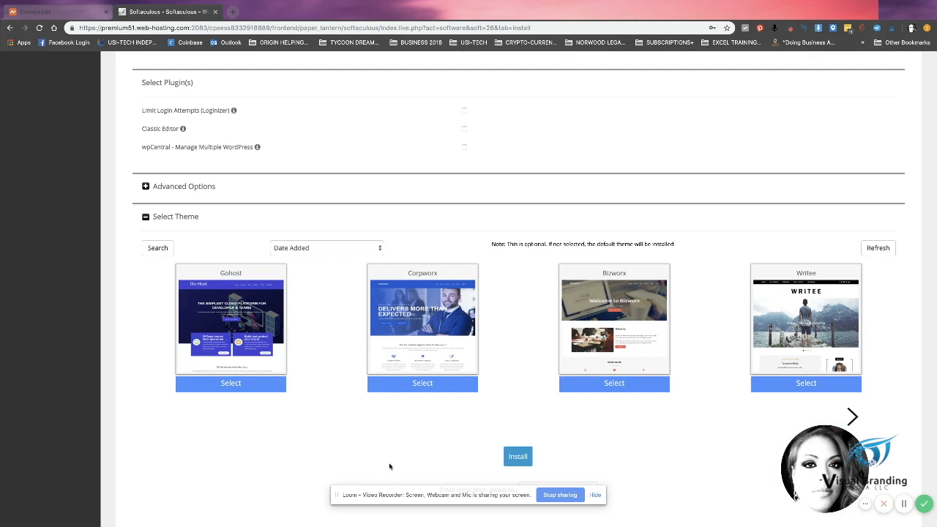
scroll(442, 455, "down", 1)
left_click(534, 445)
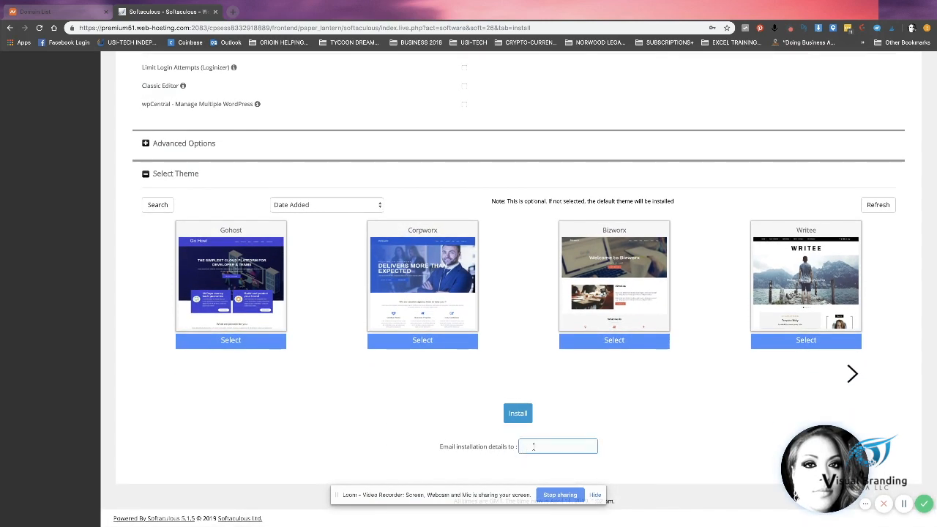
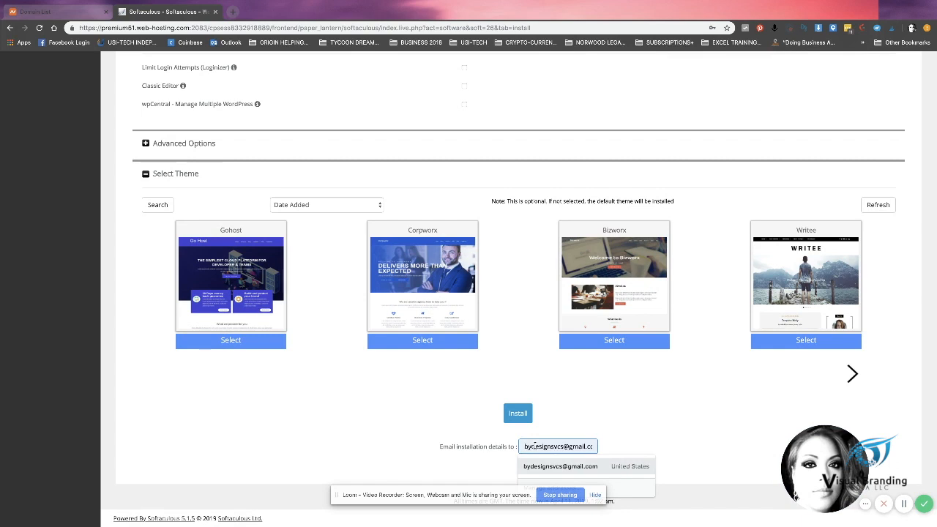
left_click(560, 466)
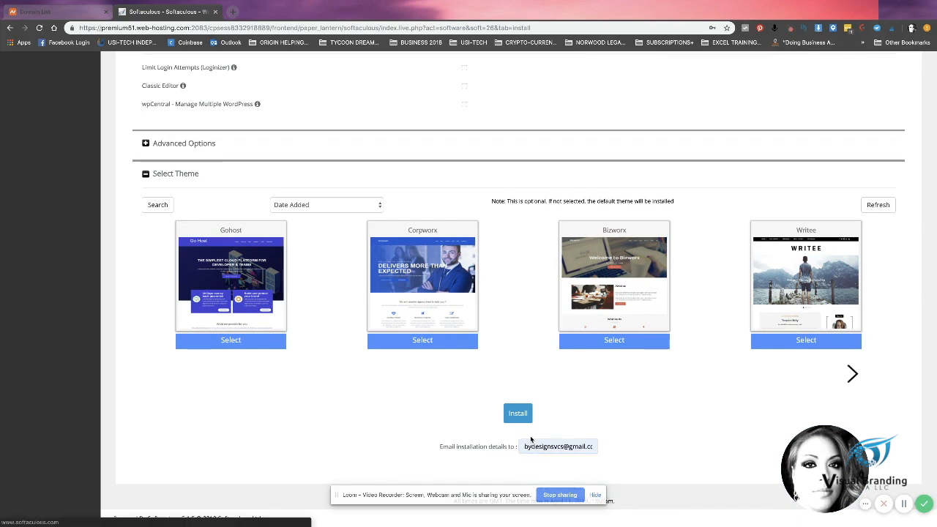
left_click(543, 447)
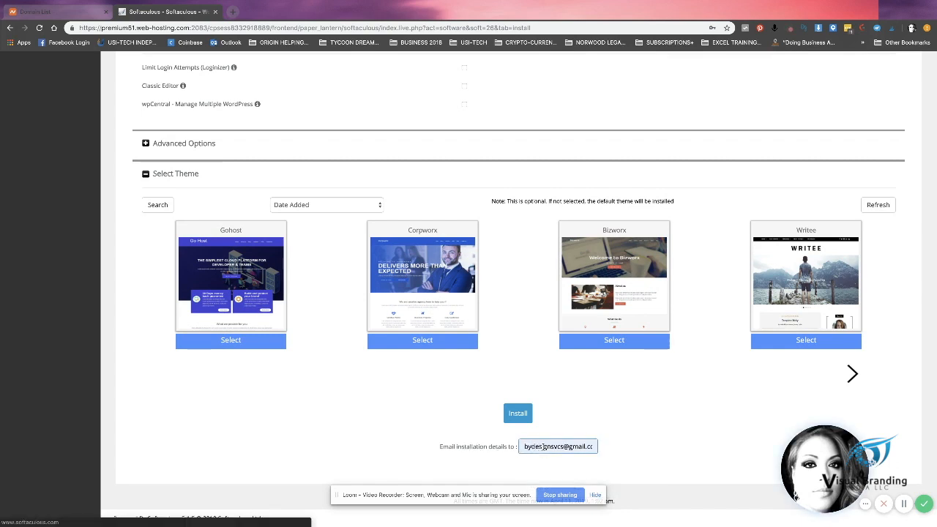
left_click(602, 420)
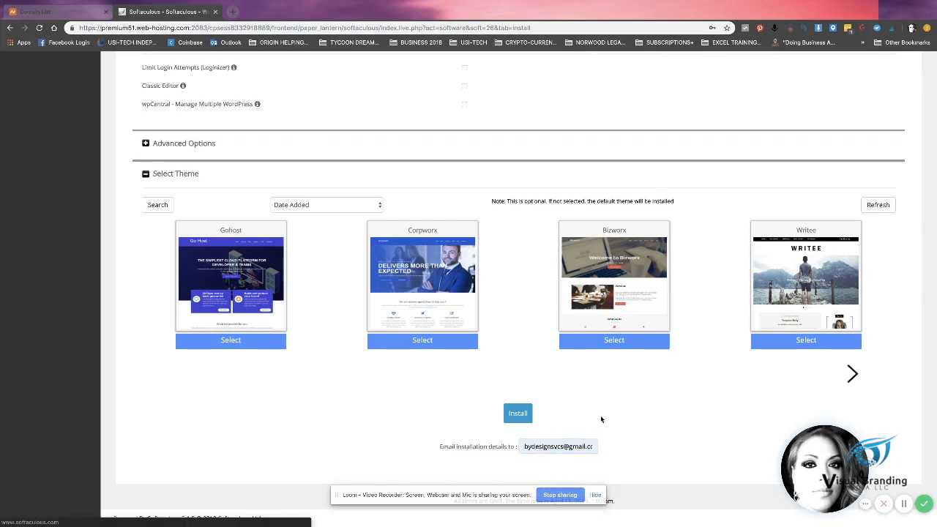
left_click(524, 413)
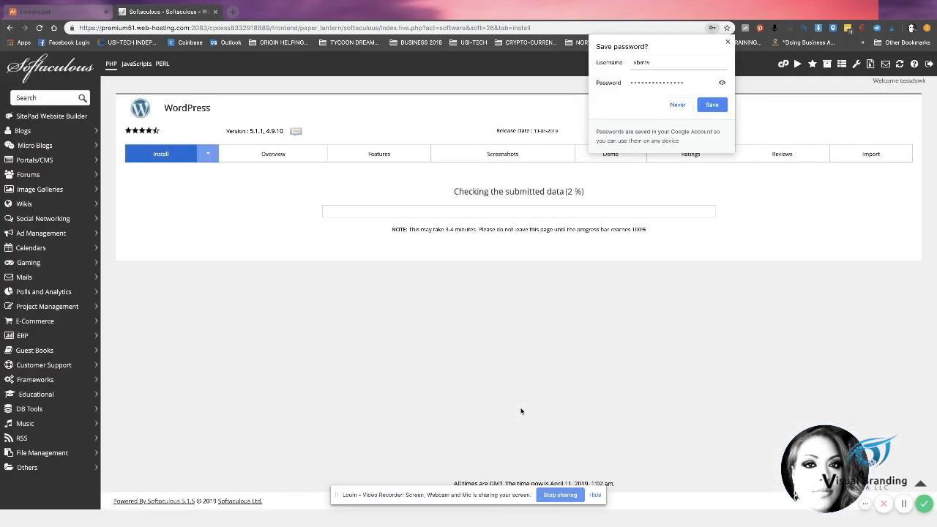
Step: Save the new admin login in Chrome and update it in LastPass as installation completes
left_click(716, 105)
left_click(900, 137)
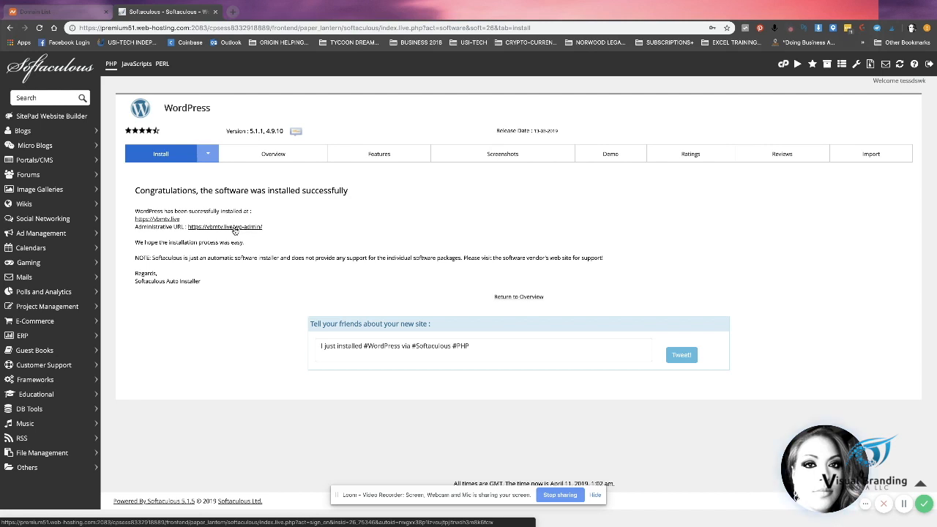
Step: Open the vbmtv.live wp-admin dashboard and dismiss the Personal Data and Privacy notice
left_click(234, 230)
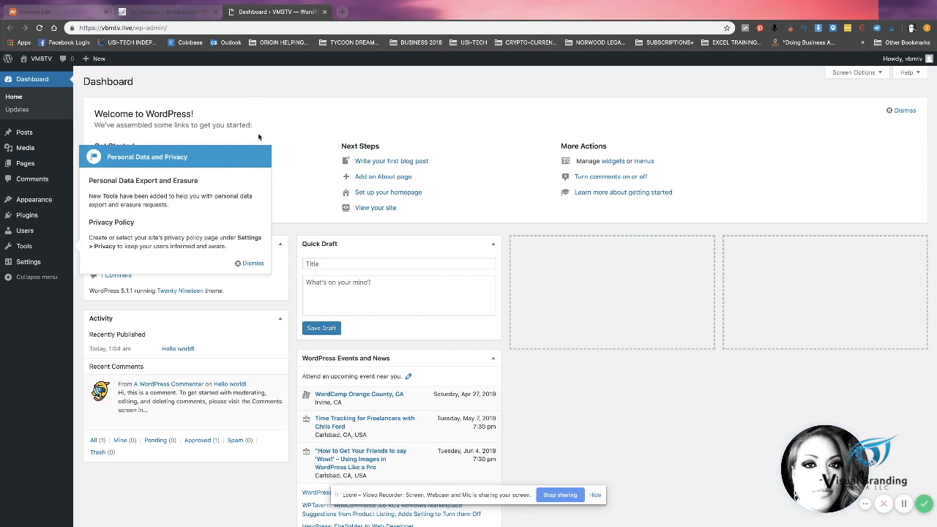
left_click(251, 262)
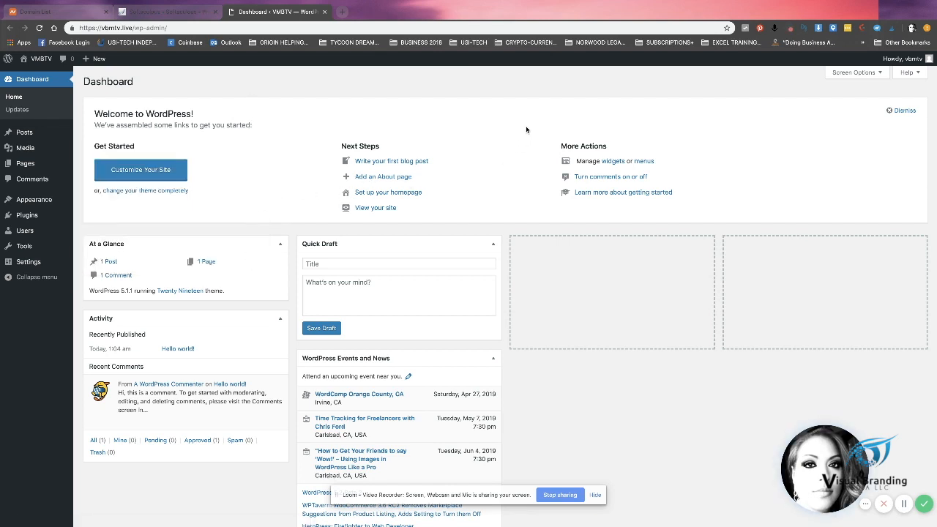